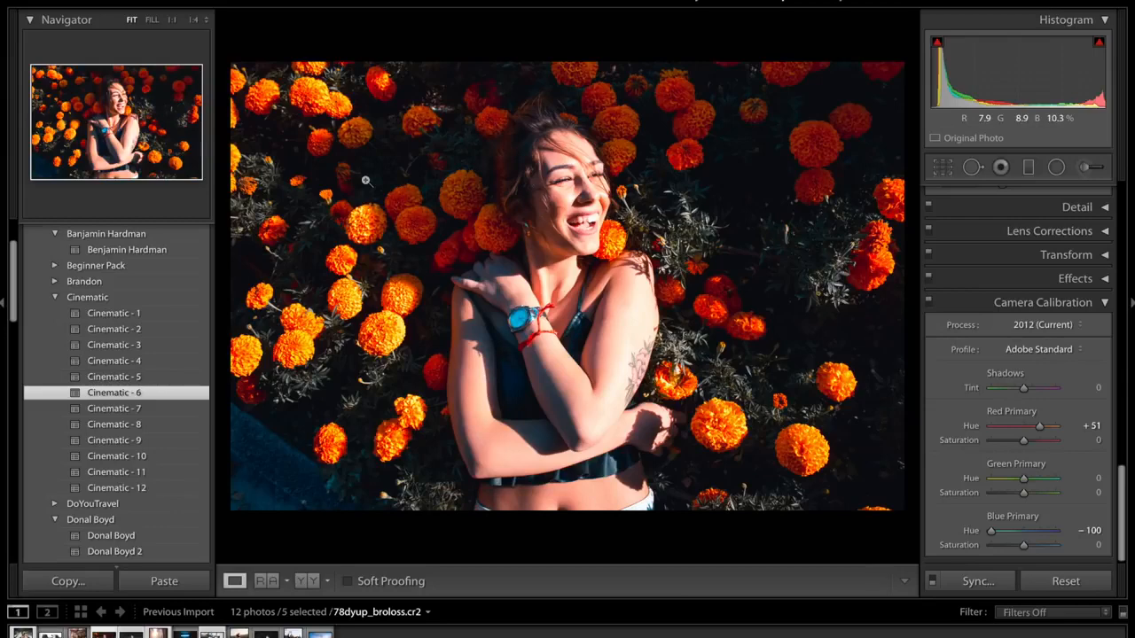
# - Compare the preset-edited portrait with its original version
pyautogui.press('\\')
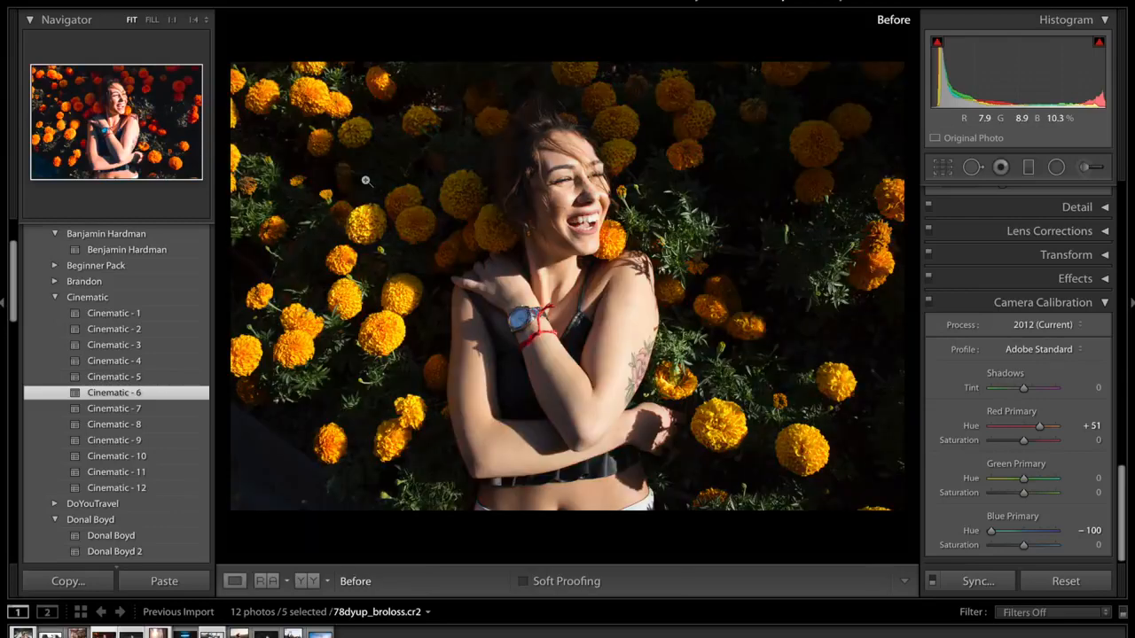
pyautogui.press('\\')
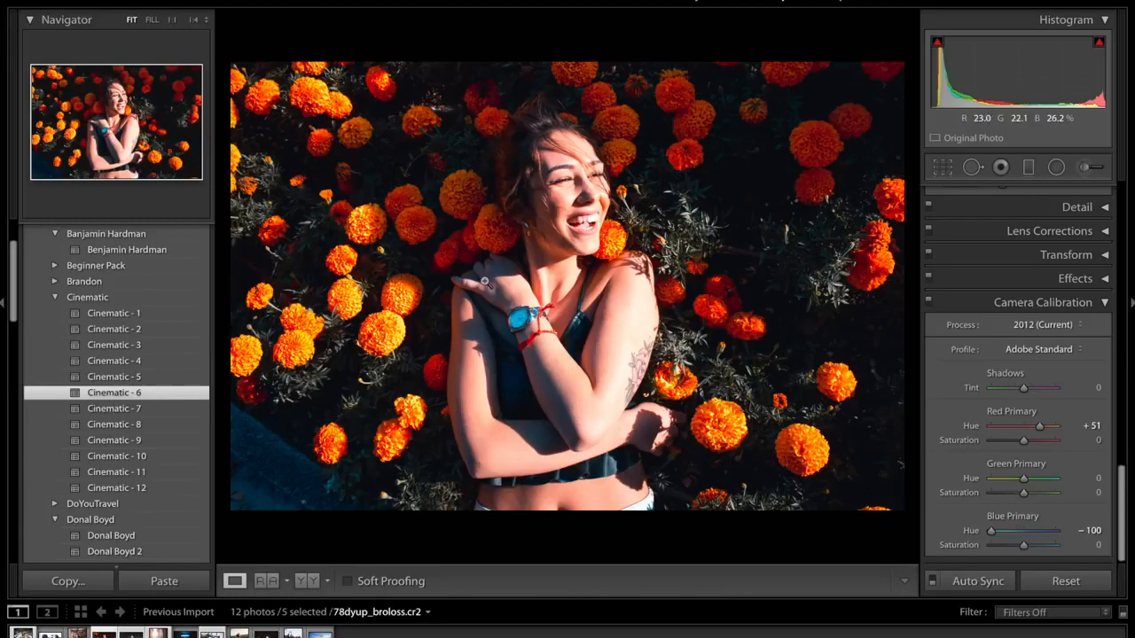
# - Switch to the browser and look through the sample before-and-after images of the Cinematic Film Look Preset Pack
pyautogui.press('super+Tab')
pyautogui.press('super+Tab')
pyautogui.press('super+Tab')
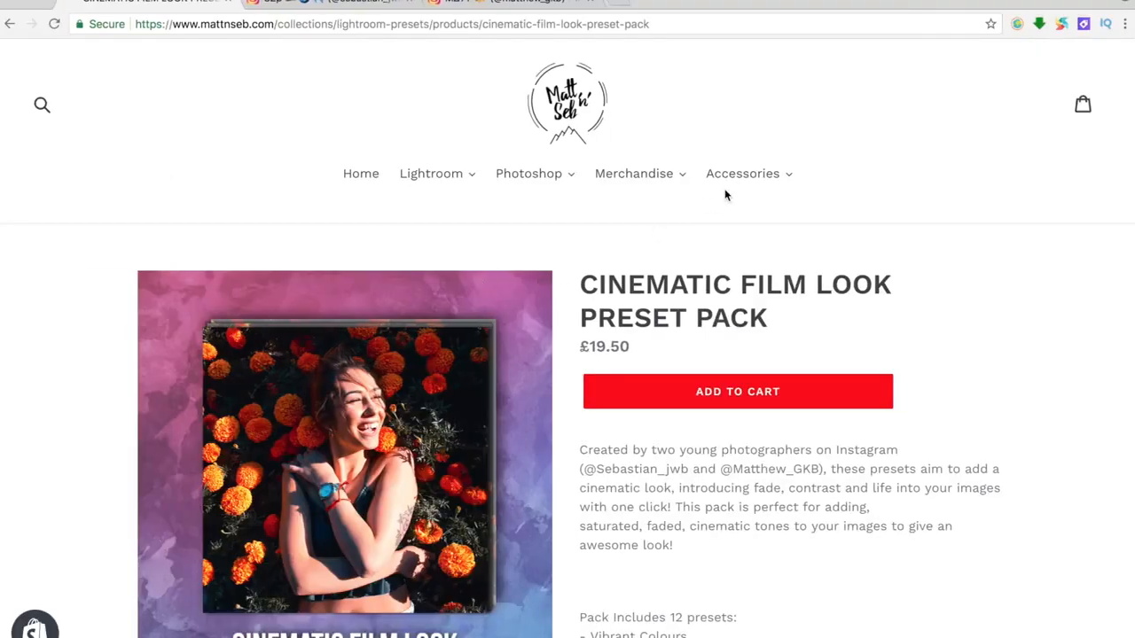
pyautogui.scroll(-2, 735, 195)
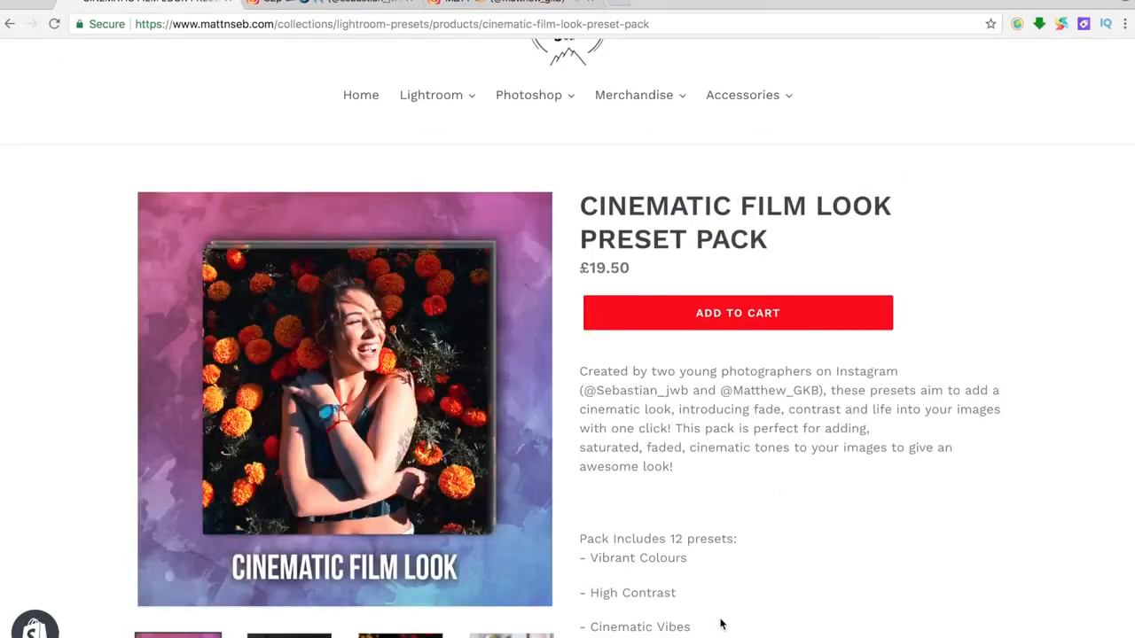
pyautogui.scroll(-3, 700, 623)
pyautogui.click(297, 519)
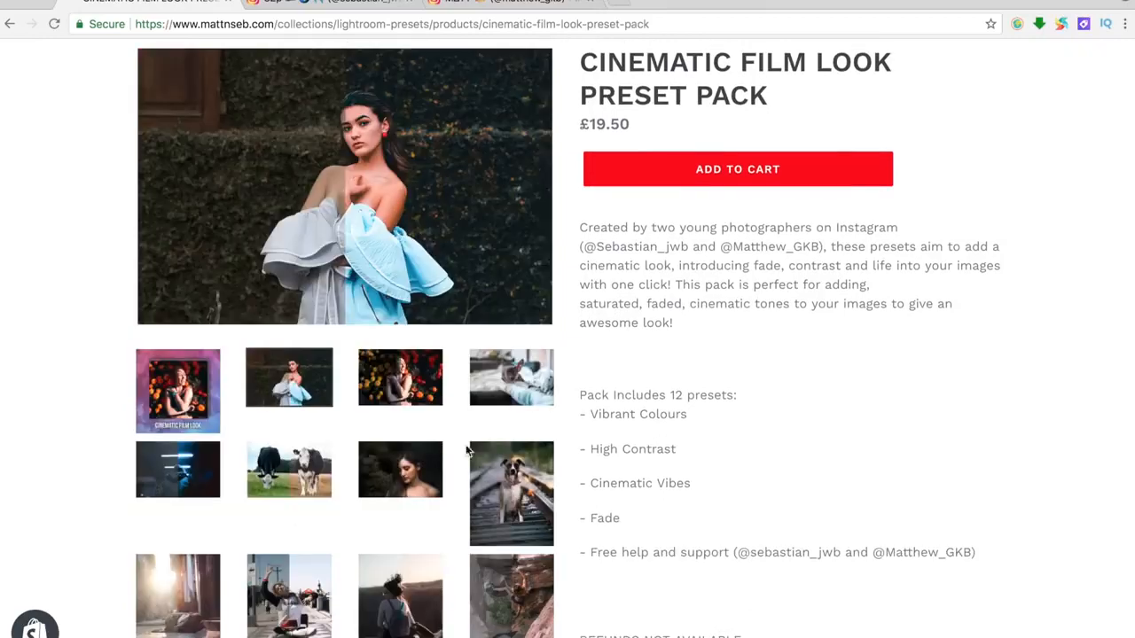
pyautogui.click(523, 391)
pyautogui.click(404, 469)
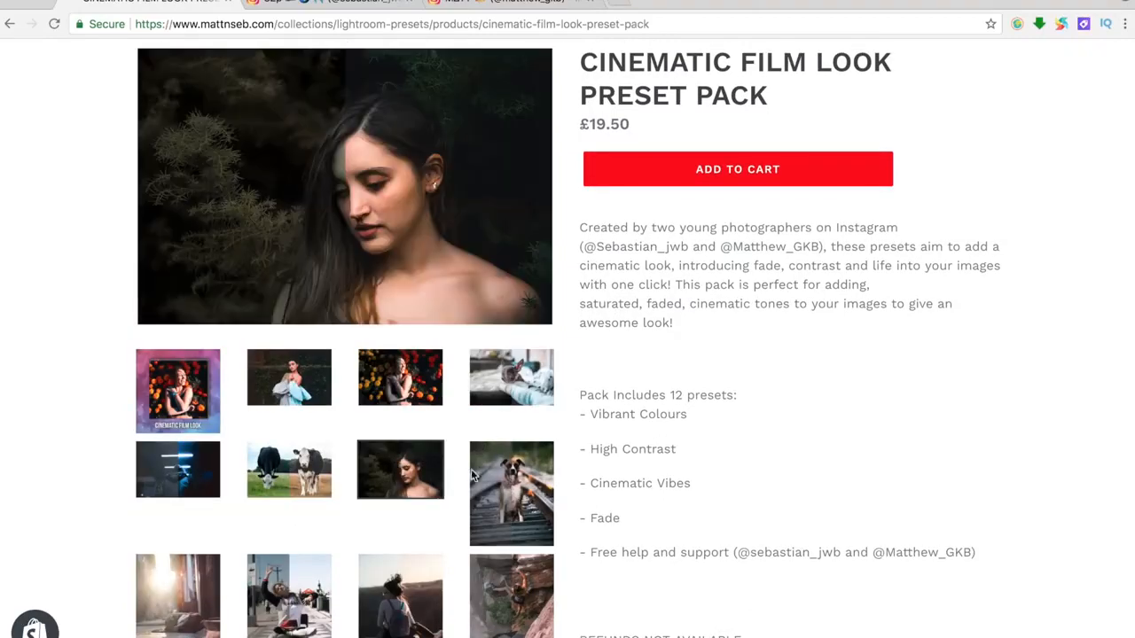
pyautogui.click(523, 479)
pyautogui.scroll(-3, 523, 479)
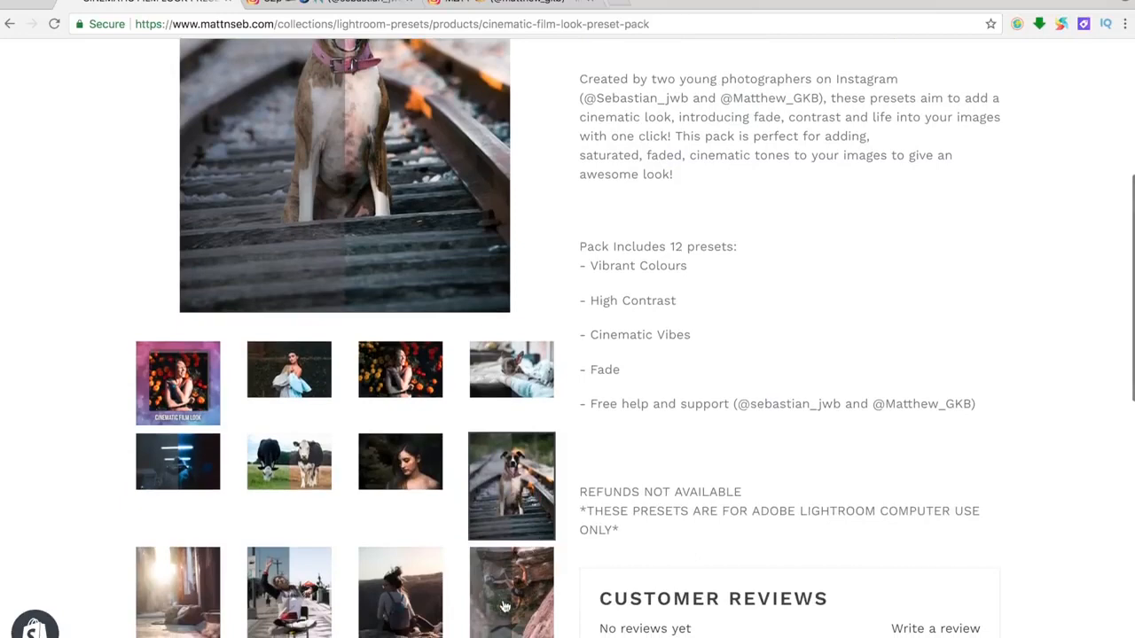
pyautogui.click(280, 600)
pyautogui.click(190, 594)
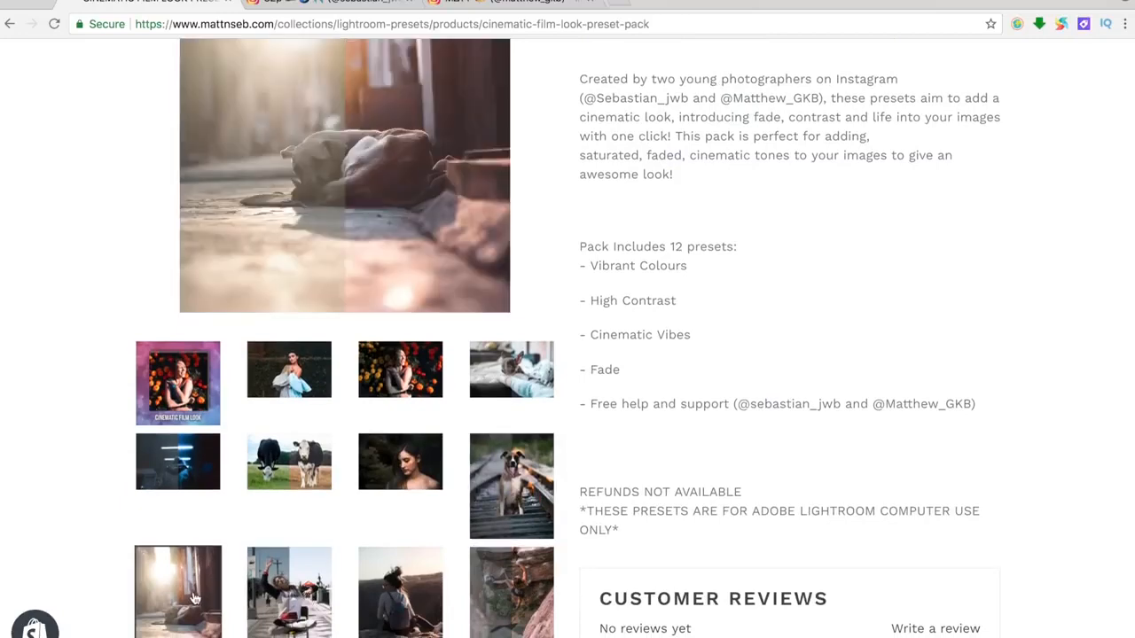
pyautogui.click(181, 473)
pyautogui.scroll(5, 675, 380)
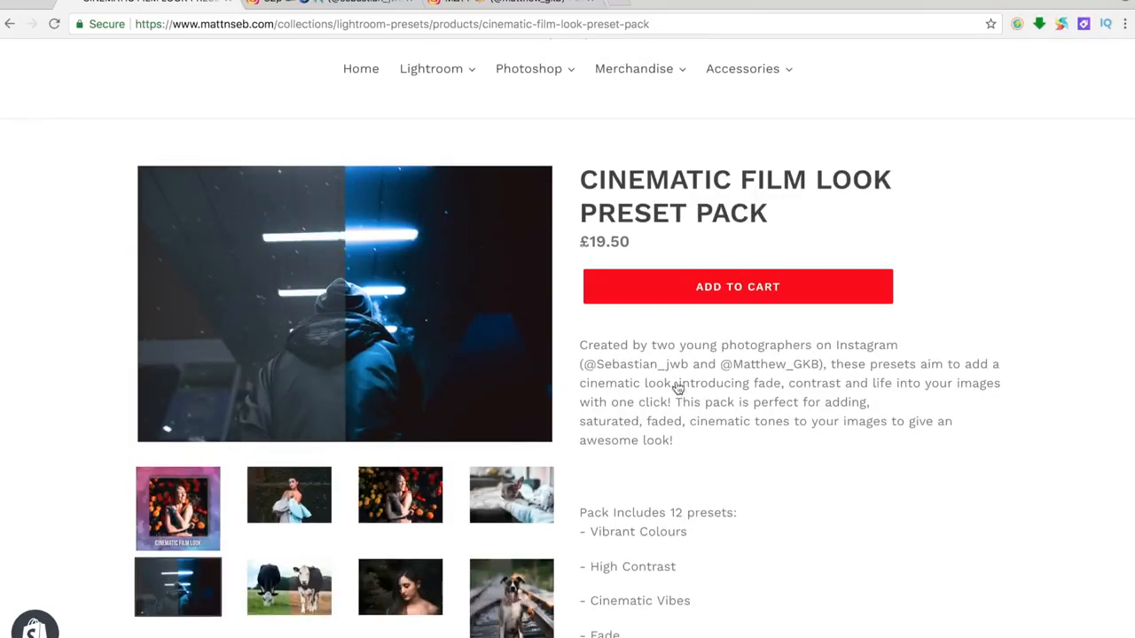
# - Switch back to Lightroom, reset all develop settings of the portrait and compare it with the original
pyautogui.press('super+Tab')
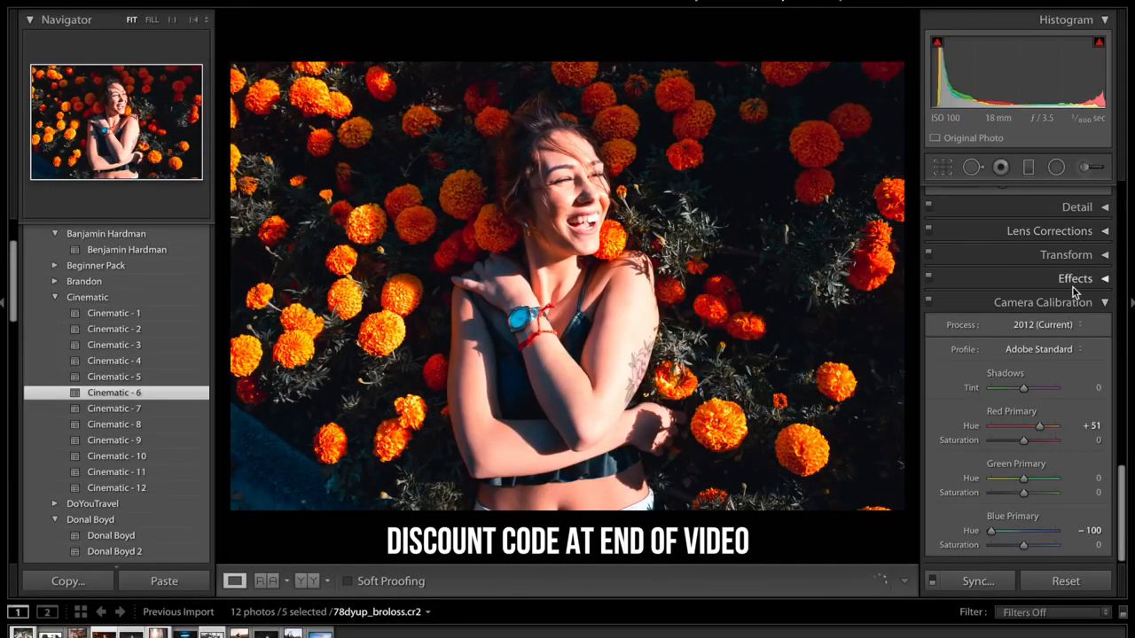
pyautogui.scroll(5, 1076, 306)
pyautogui.scroll(10, 1079, 307)
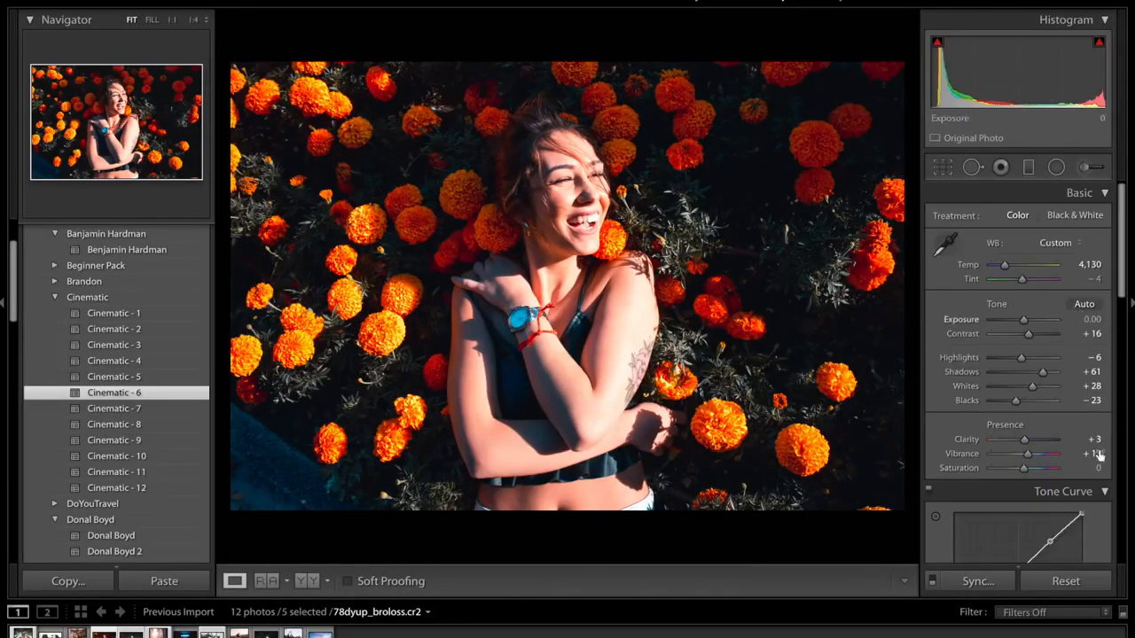
pyautogui.click(1049, 592)
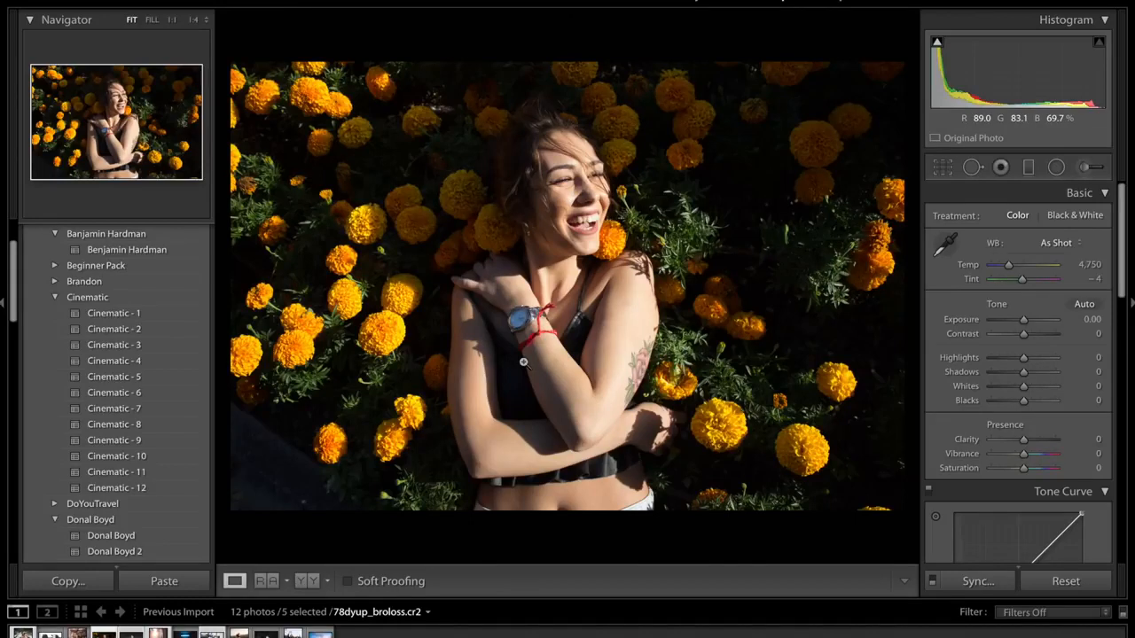
pyautogui.press('\\')
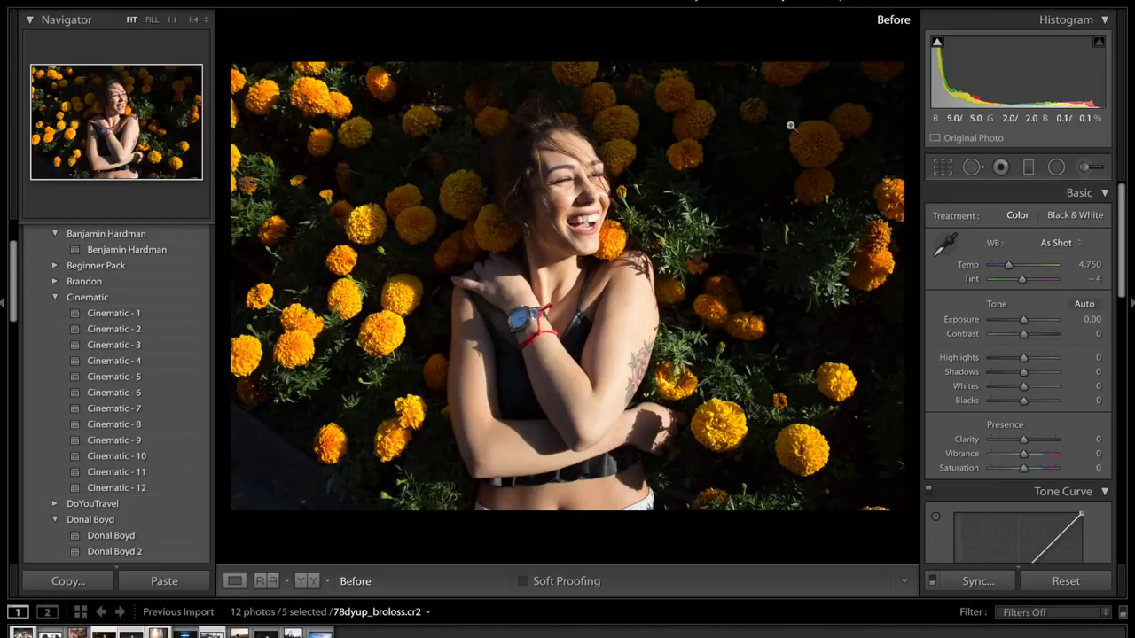
pyautogui.press('\\')
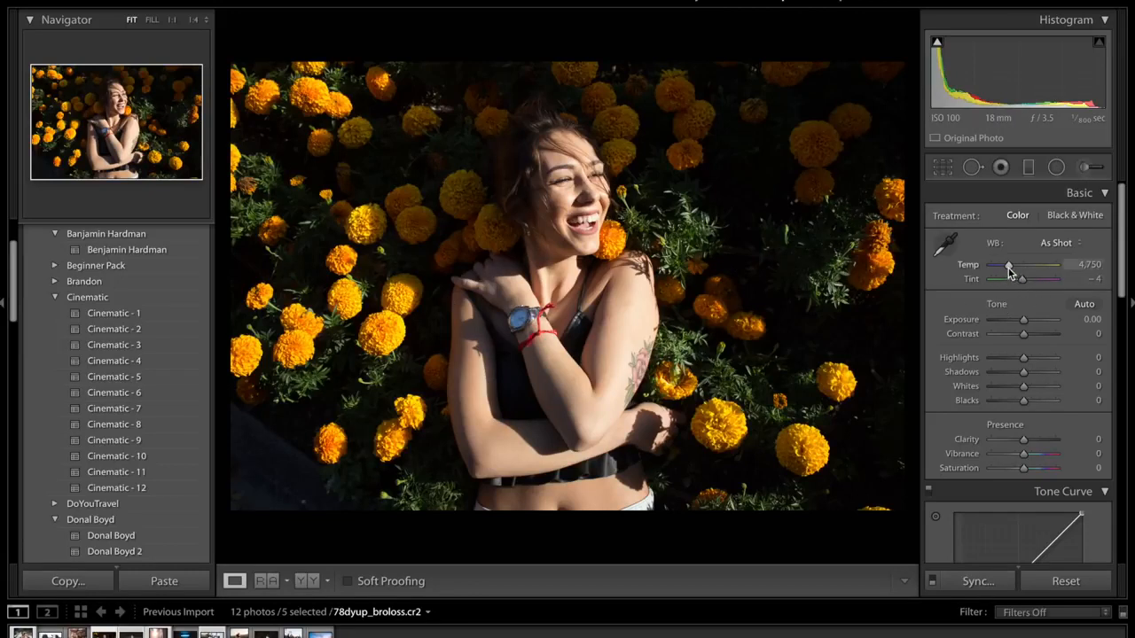
# - Cool the white balance by setting Temp to 4,041 and lower Contrast to −100
pyautogui.moveTo(1008, 268); pyautogui.dragTo(1003, 267)
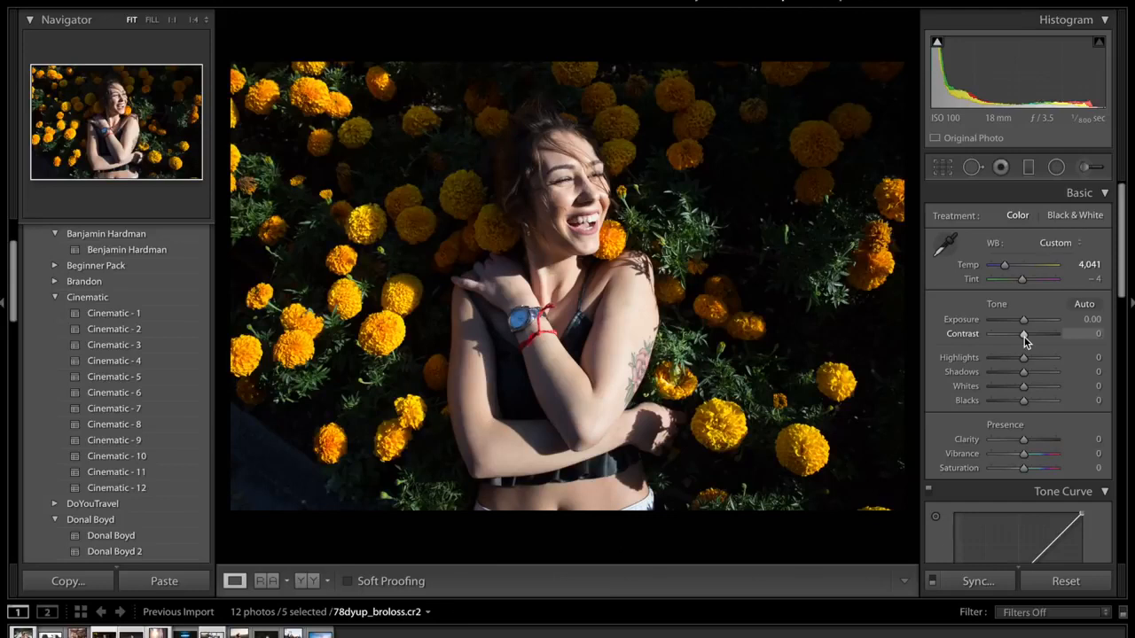
pyautogui.moveTo(999, 335); pyautogui.dragTo(991, 335)
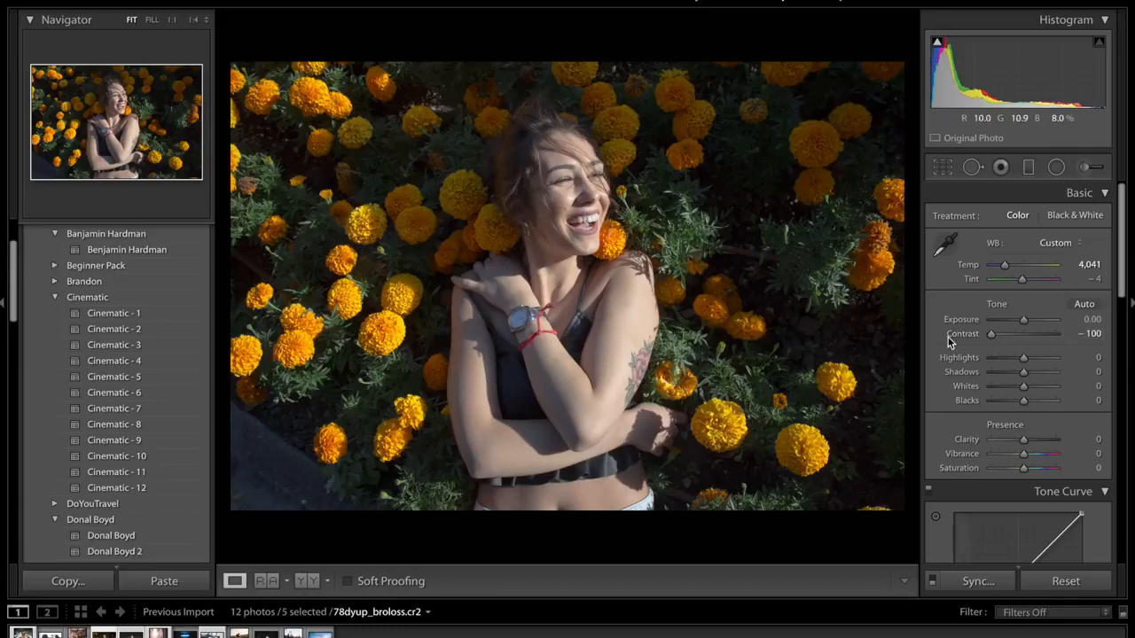
# - Set Highlights to −7, Shadows to +62, Whites to +29, Blacks to −25 and Vibrance to +15 in the basic adjustments
pyautogui.click(1042, 373)
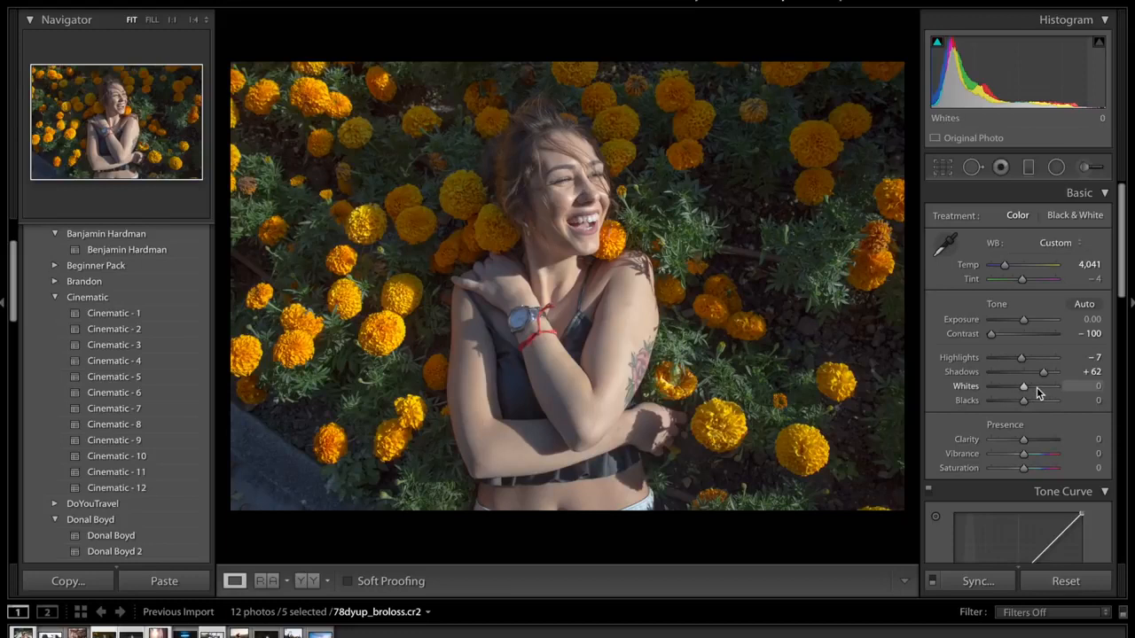
pyautogui.moveTo(1036, 386); pyautogui.dragTo(1032, 387)
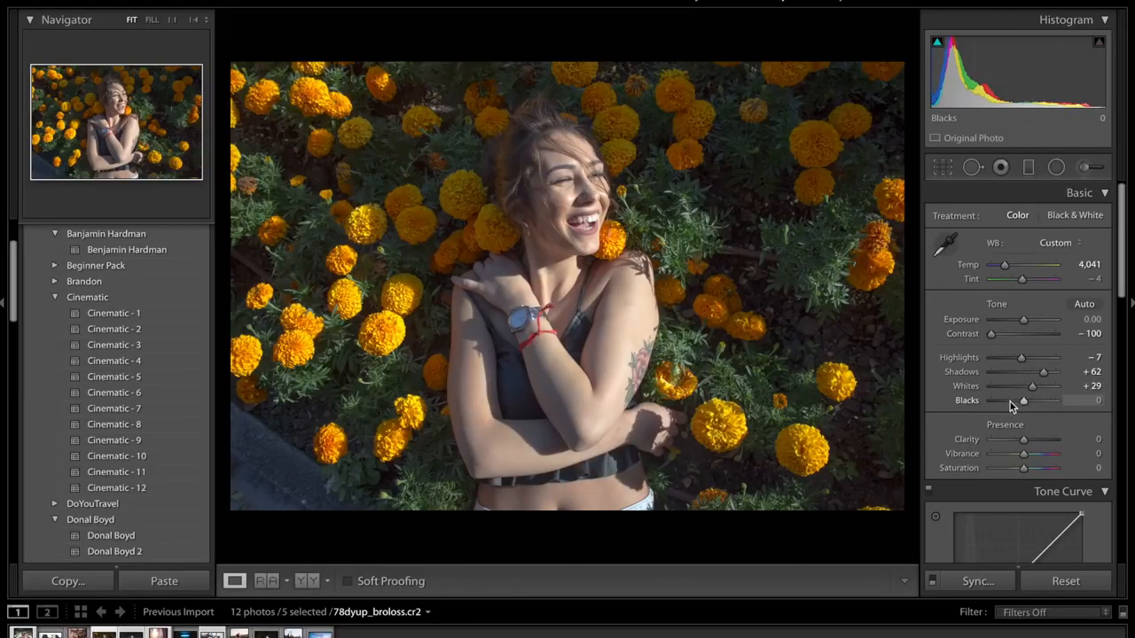
pyautogui.moveTo(1009, 402); pyautogui.dragTo(1017, 405)
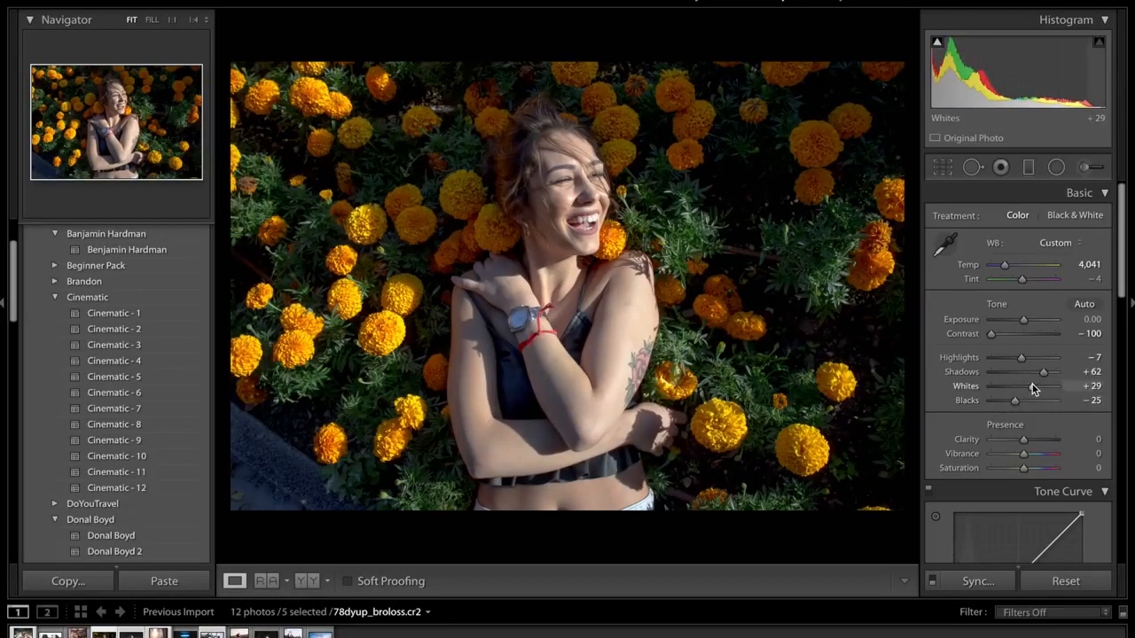
pyautogui.scroll(-1, 1032, 388)
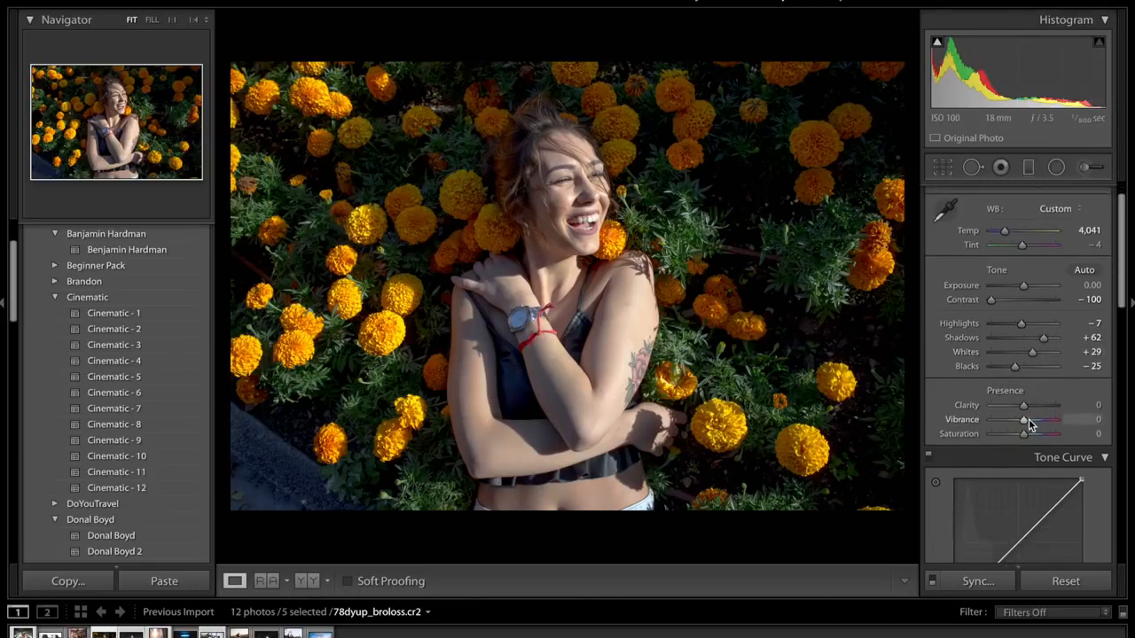
pyautogui.moveTo(1026, 425); pyautogui.dragTo(1031, 427)
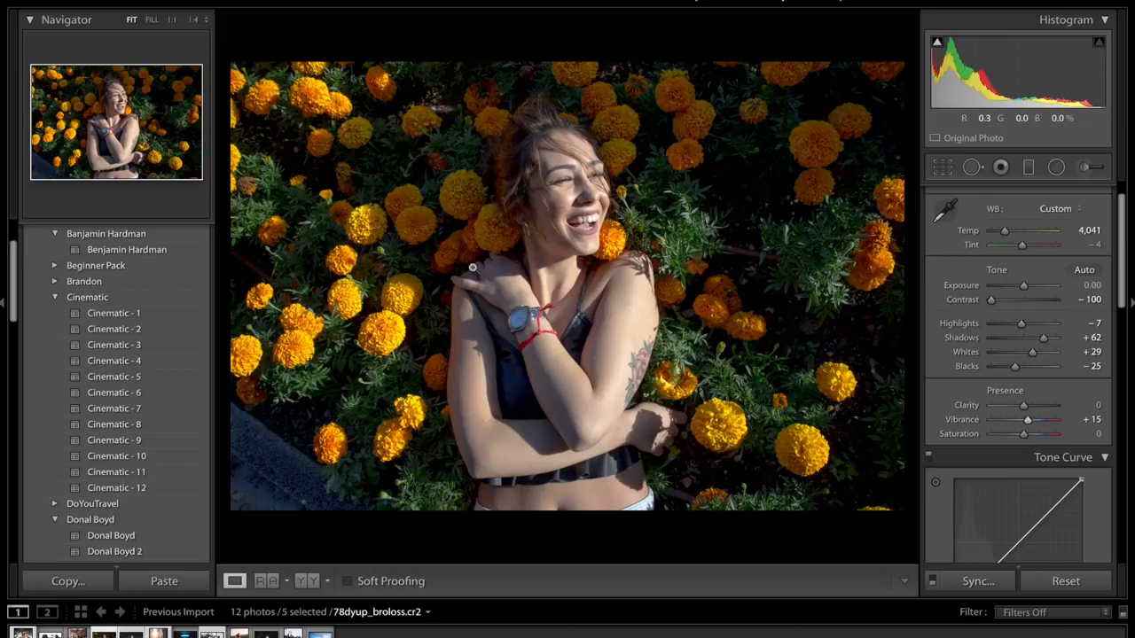
# - Set the HSL hue of Red to −28, Orange to +15 and Yellow to +31, and compare the photo without the HSL changes
pyautogui.click(1087, 457)
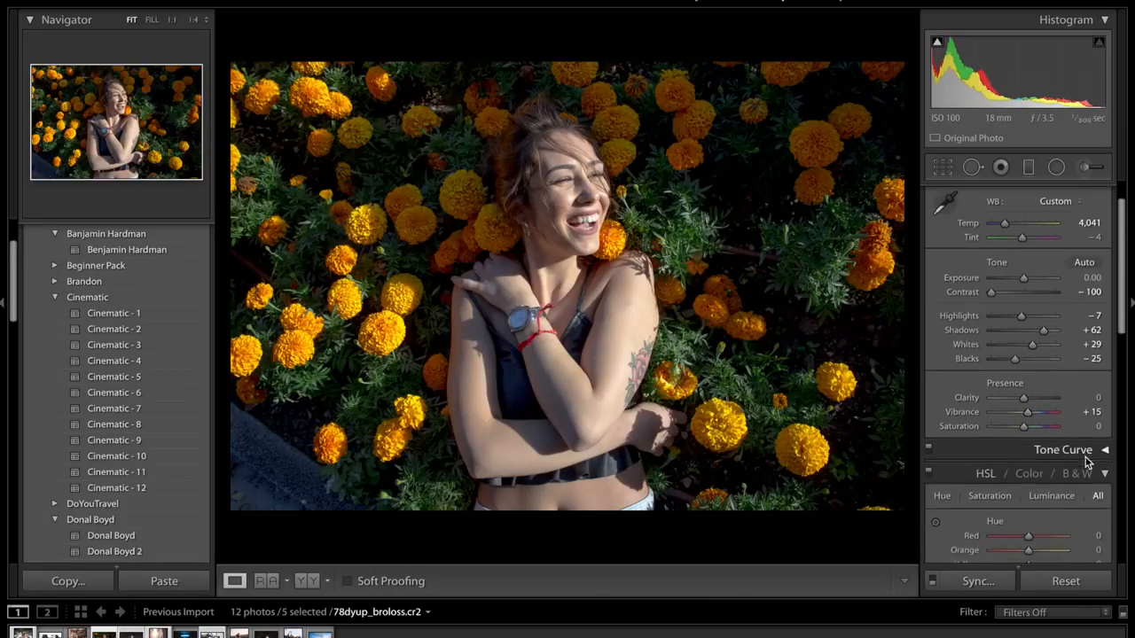
pyautogui.scroll(-3, 1085, 457)
pyautogui.scroll(-3, 1084, 451)
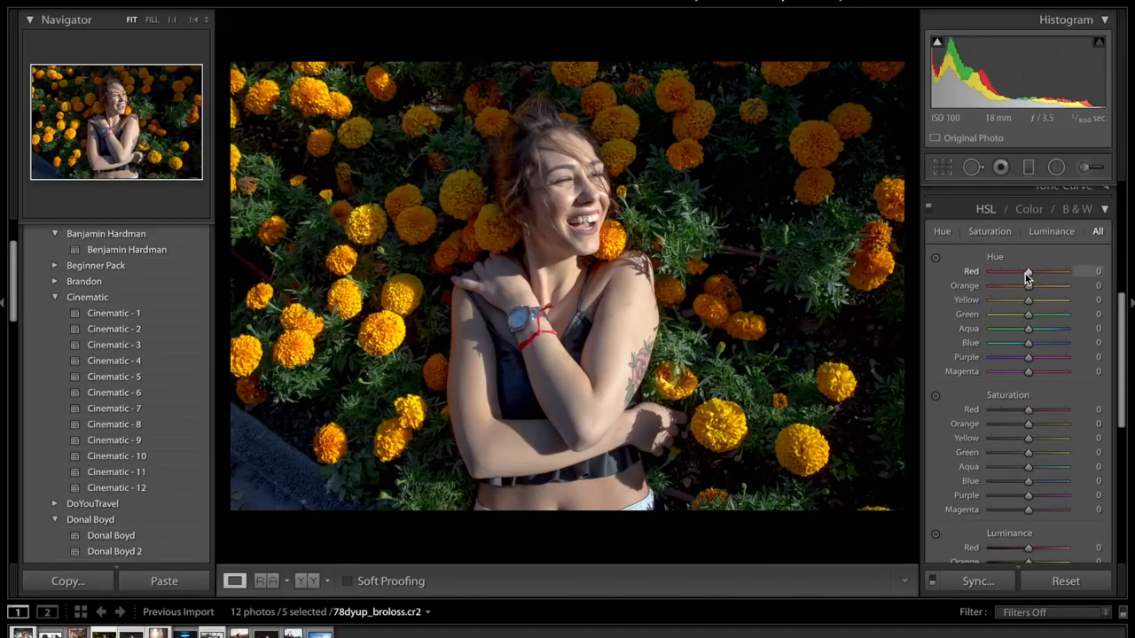
pyautogui.moveTo(1027, 272); pyautogui.dragTo(1017, 277)
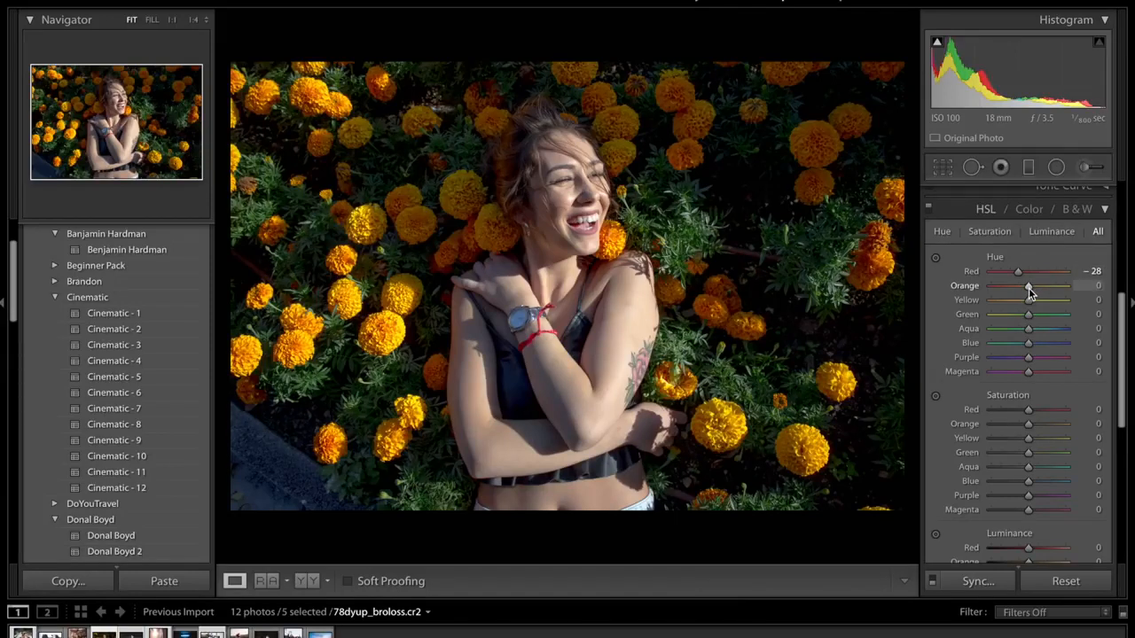
pyautogui.moveTo(1028, 287); pyautogui.dragTo(1033, 288)
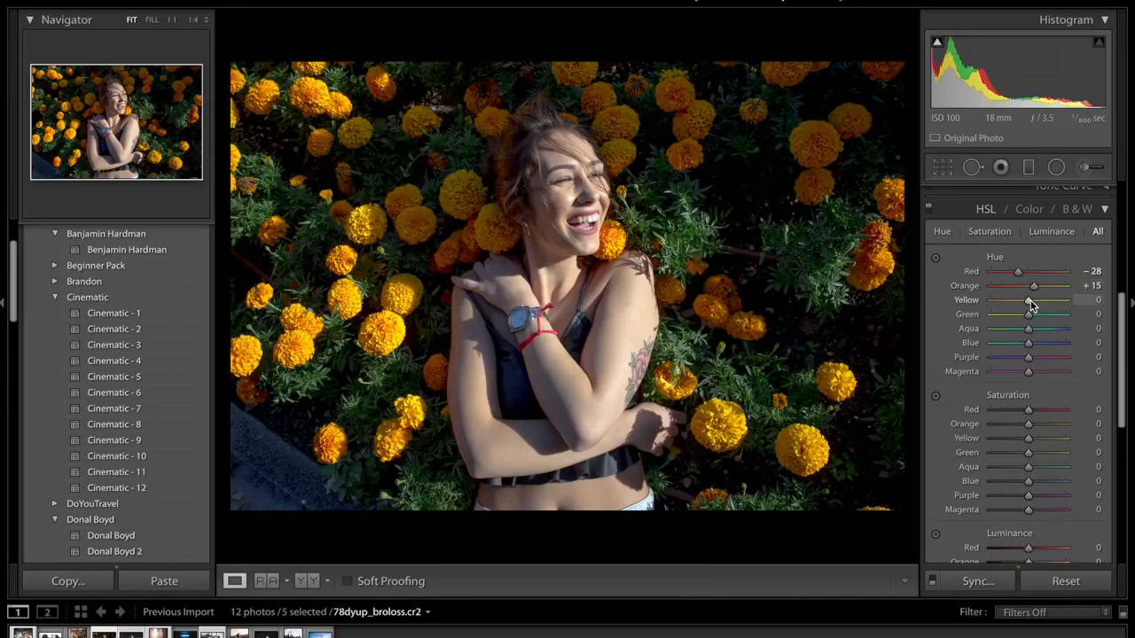
pyautogui.moveTo(1028, 301); pyautogui.dragTo(1040, 301)
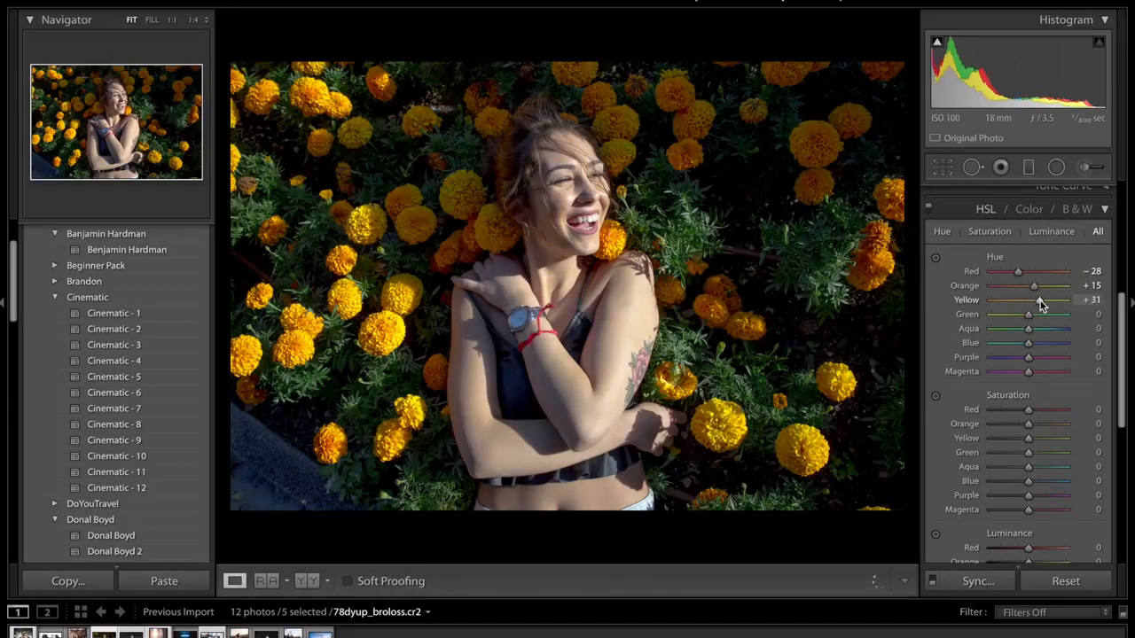
pyautogui.click(928, 208)
pyautogui.click(928, 209)
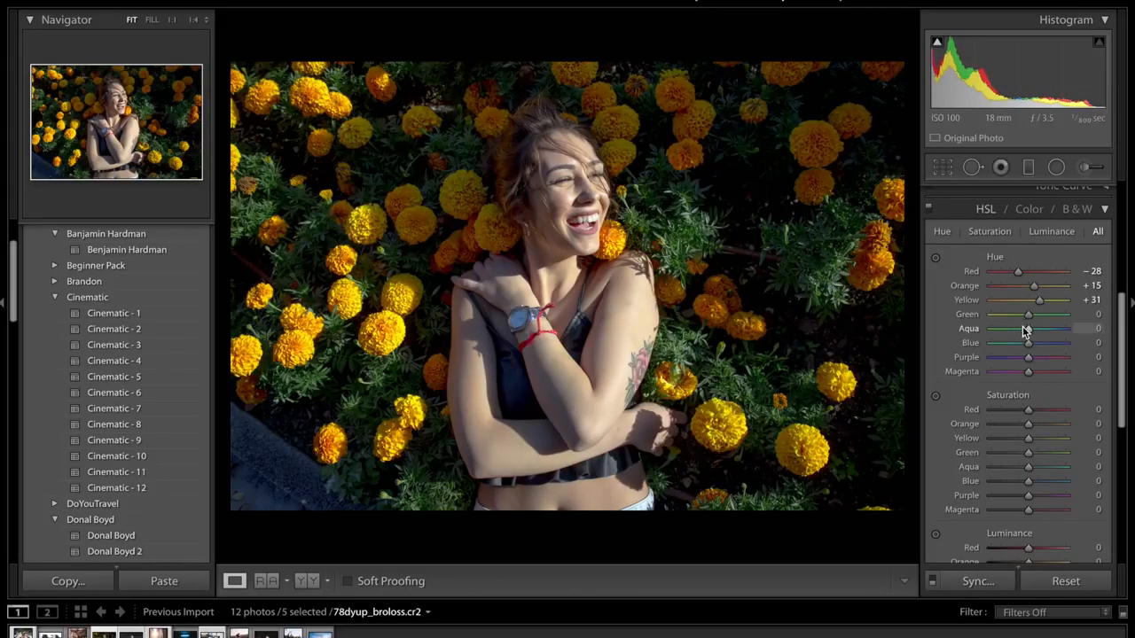
# - Set the HSL hue of Green to +76, Aqua to −11 and Blue to +15
pyautogui.moveTo(1050, 314); pyautogui.dragTo(1056, 319)
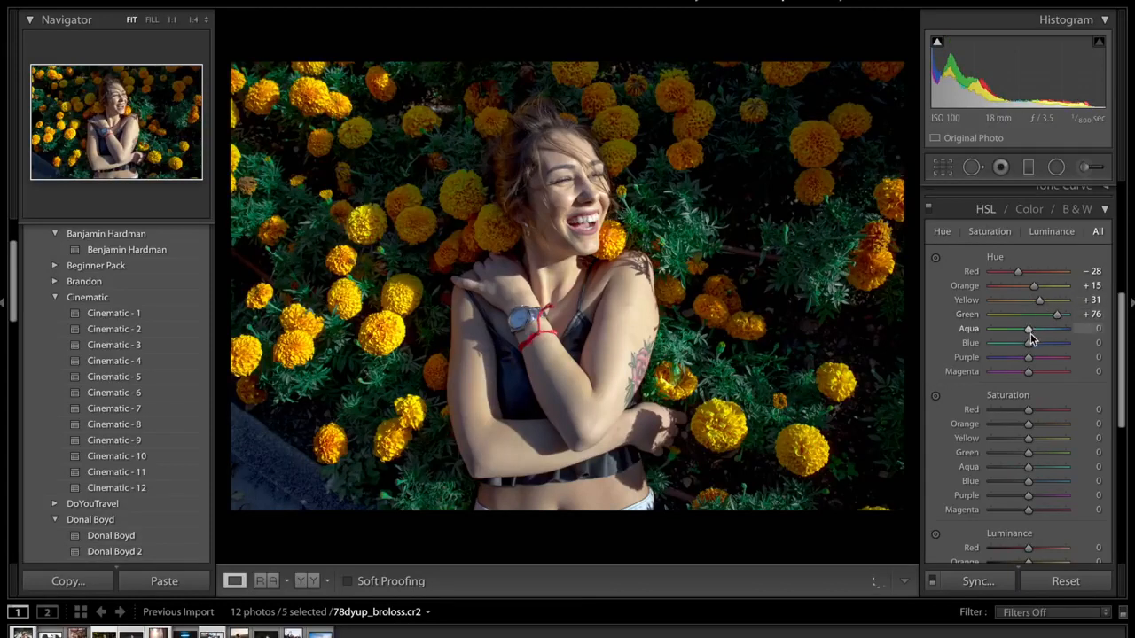
pyautogui.moveTo(1030, 333); pyautogui.dragTo(1025, 332)
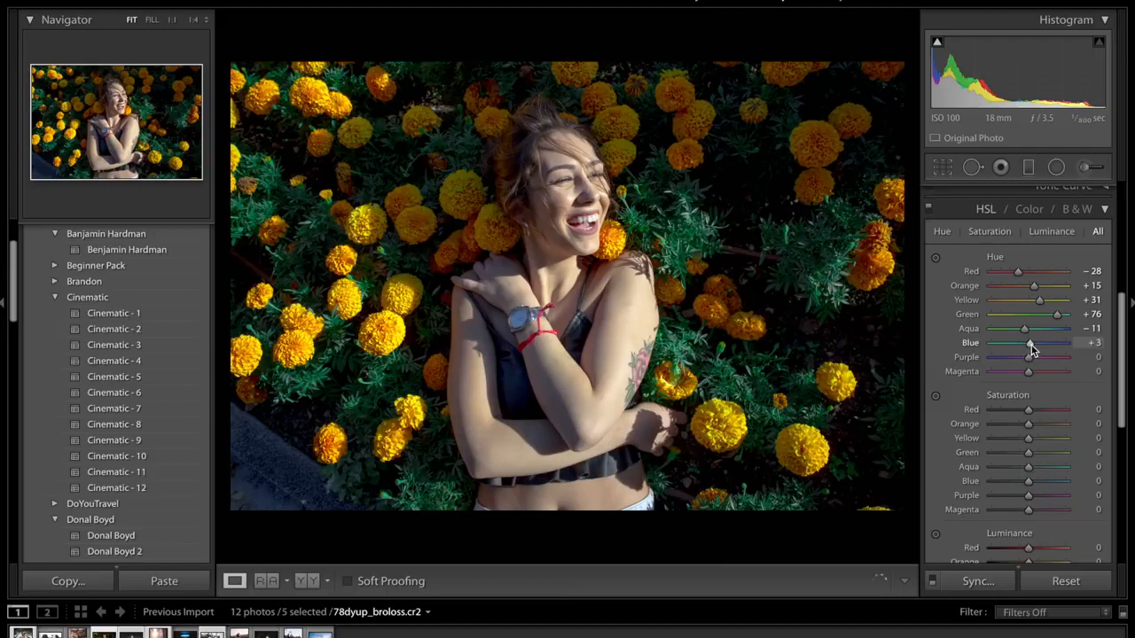
pyautogui.moveTo(1028, 348); pyautogui.dragTo(1034, 348)
# - Set the HSL saturation of Red to +32, Orange to +30, Yellow to −74 and Green to −40
pyautogui.scroll(-2, 991, 409)
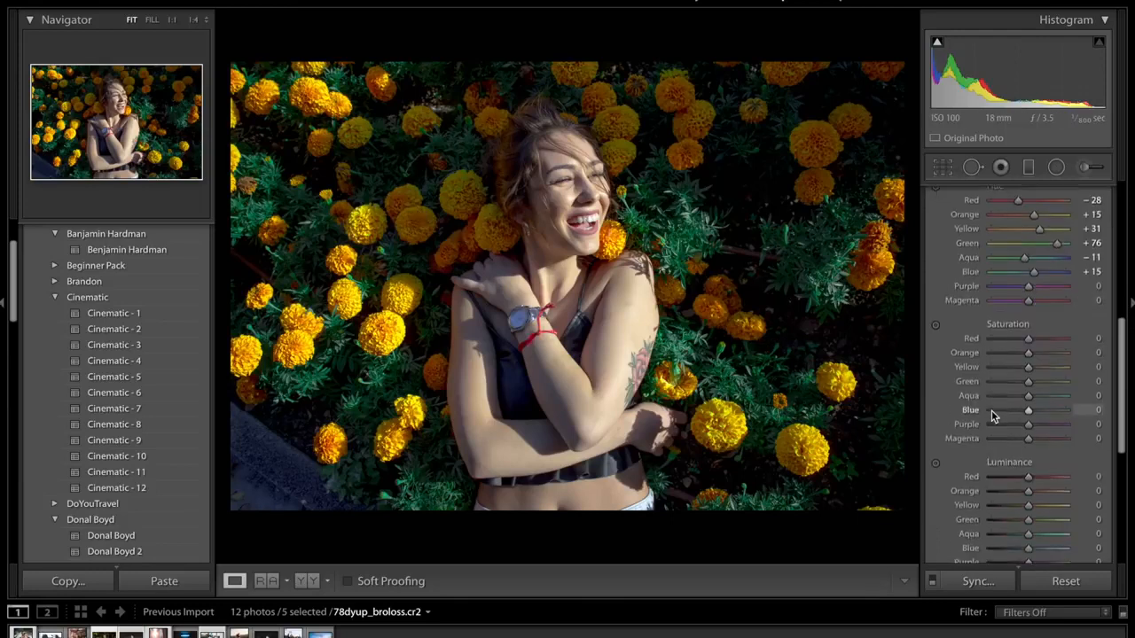
pyautogui.click(1041, 336)
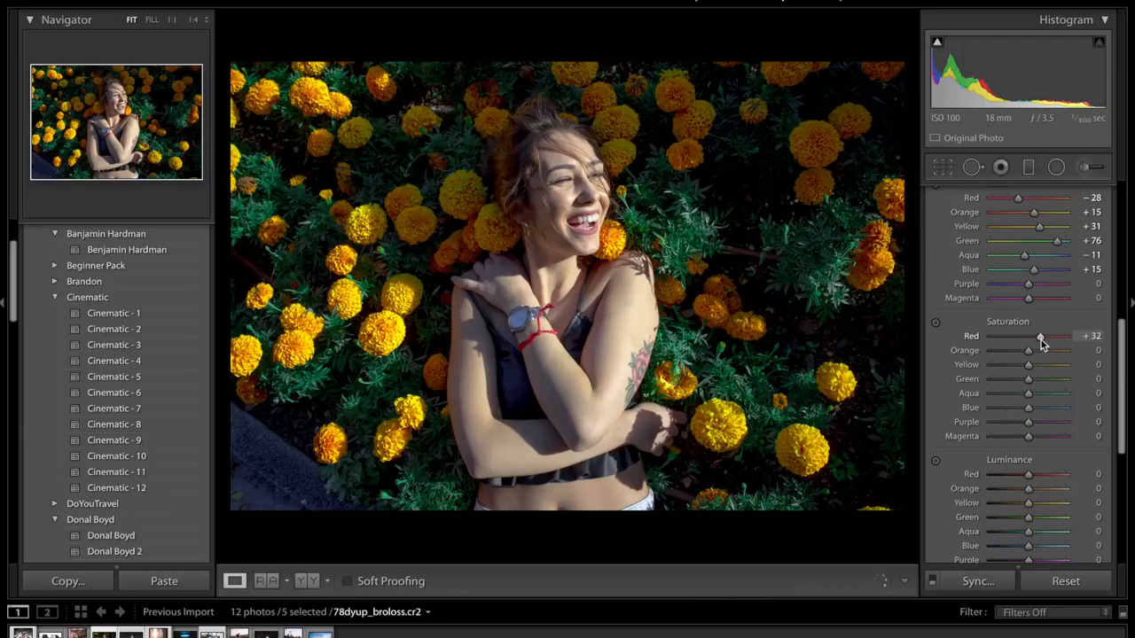
pyautogui.click(1040, 351)
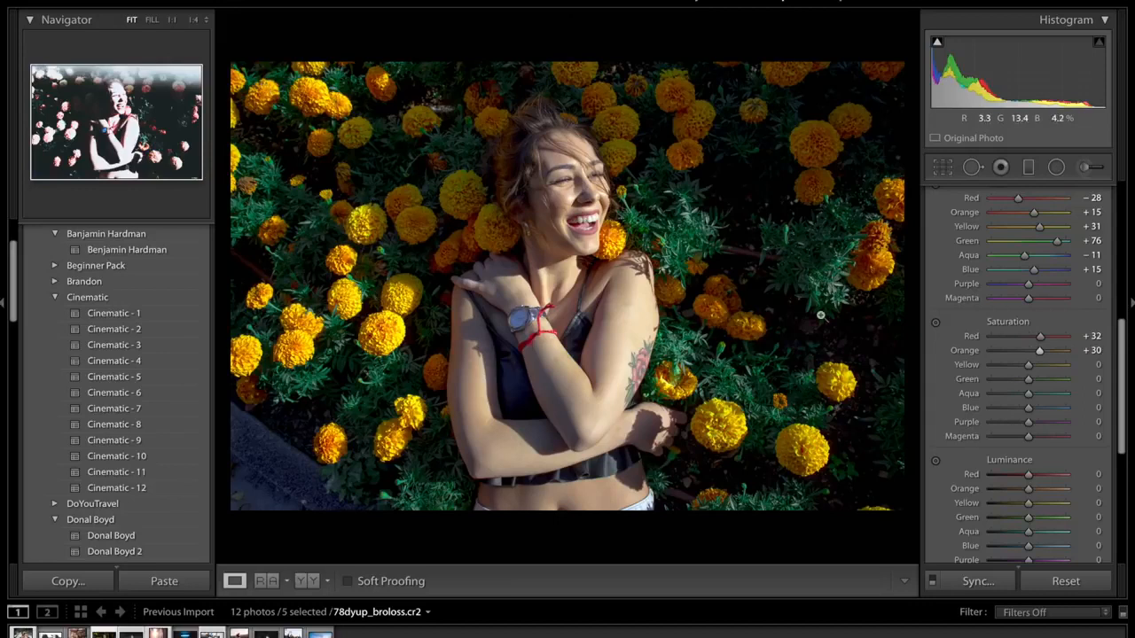
pyautogui.click(999, 365)
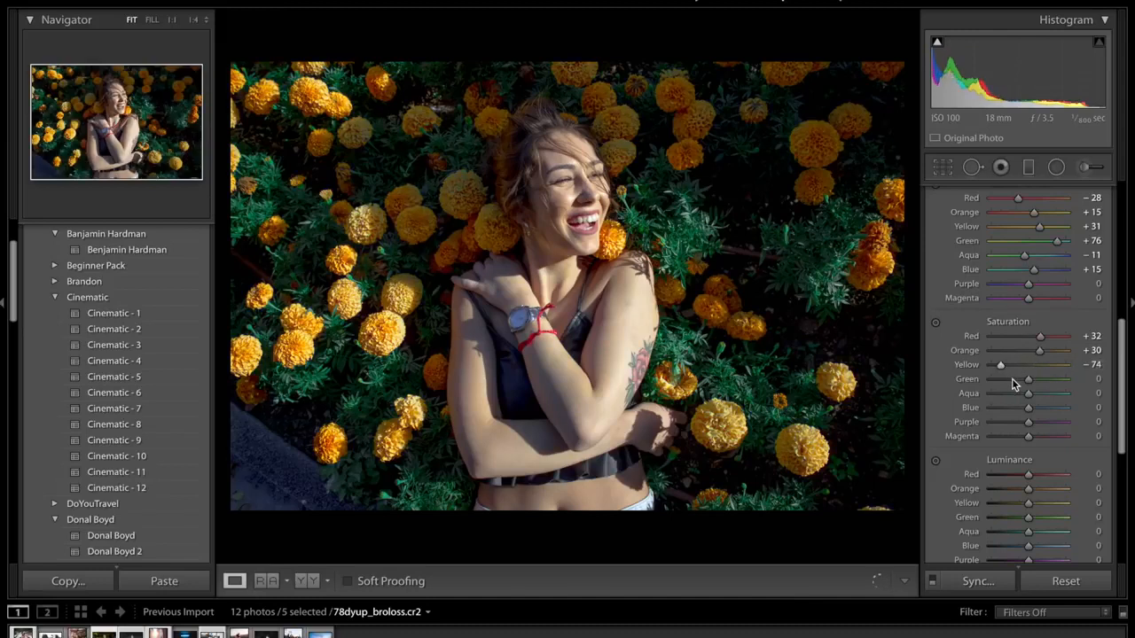
pyautogui.click(1008, 379)
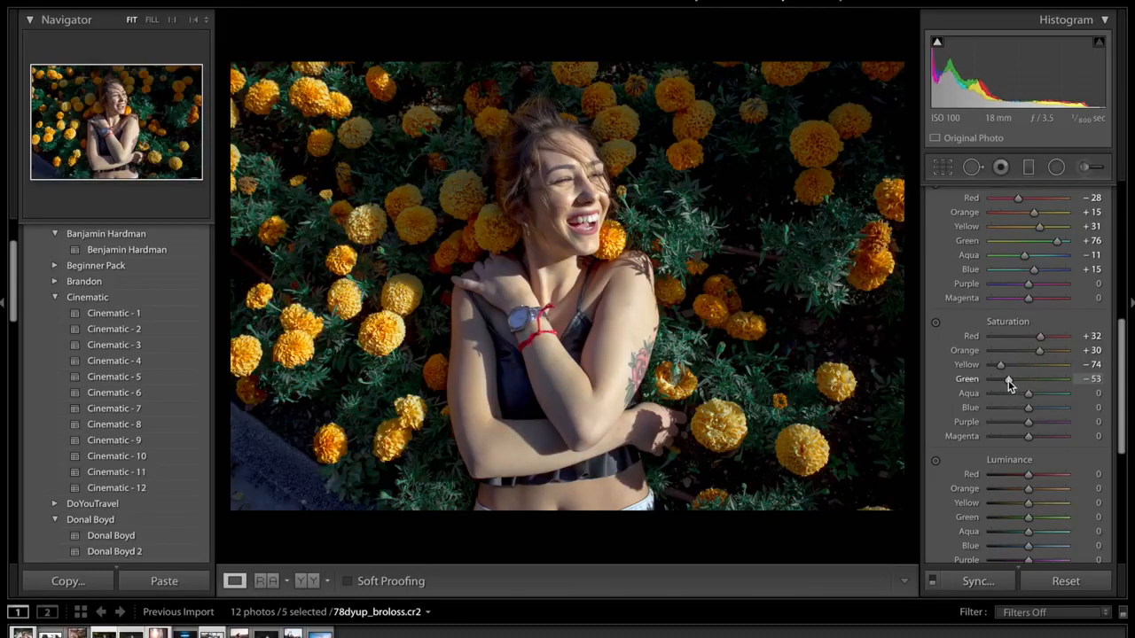
pyautogui.moveTo(1007, 382); pyautogui.dragTo(1015, 379)
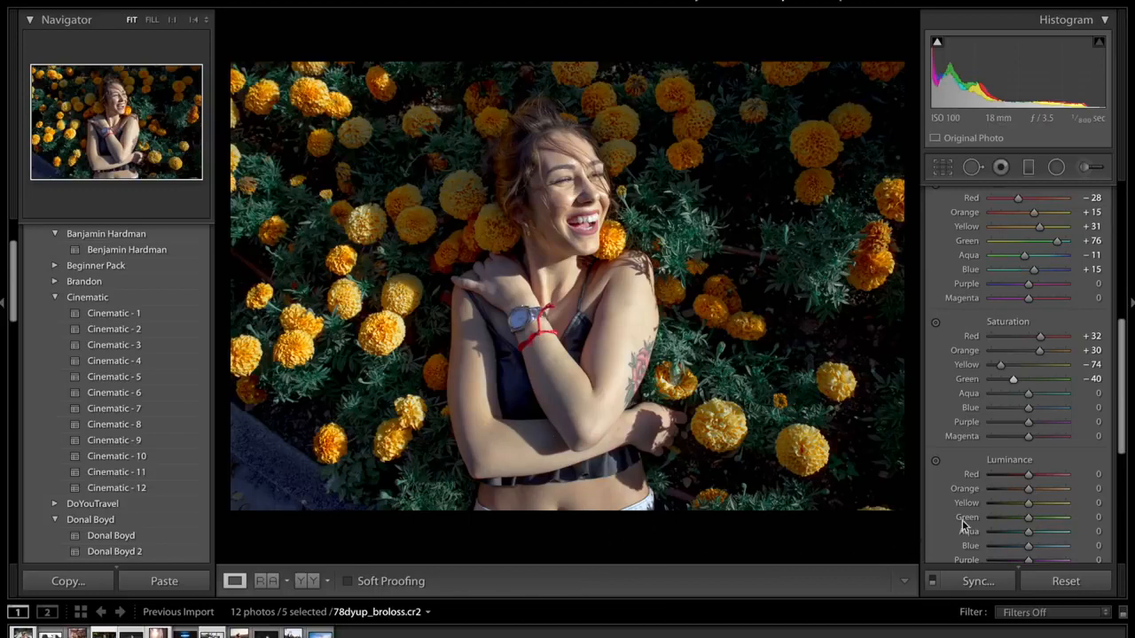
# - Set the HSL saturation of Blue to +18, Purple to −17 and Magenta to −30
pyautogui.click(1034, 407)
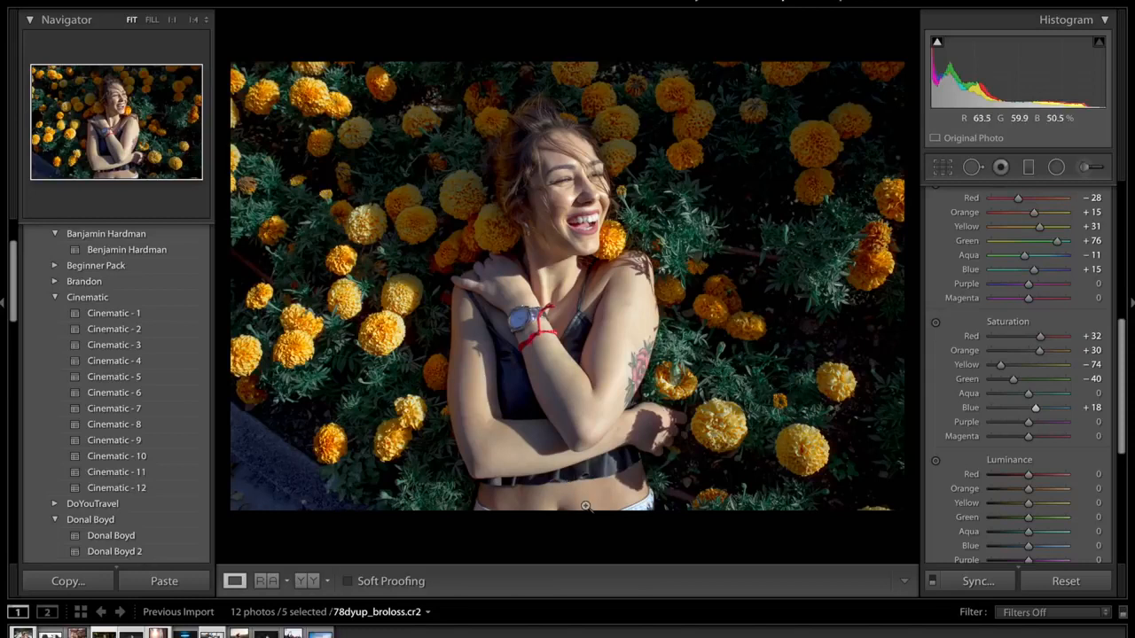
pyautogui.click(1013, 422)
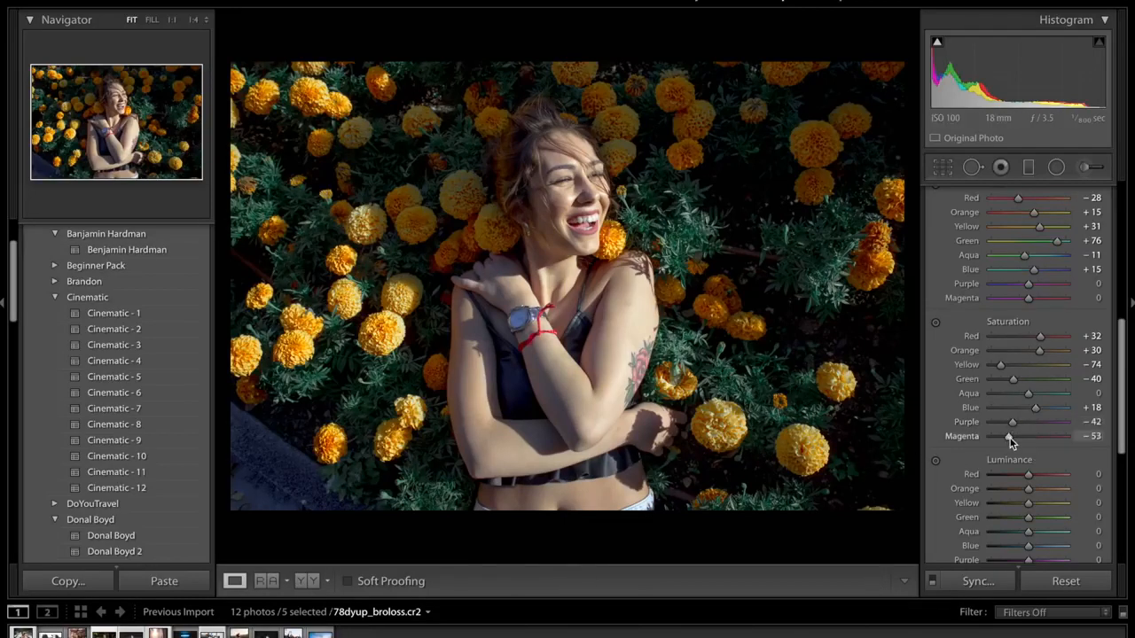
pyautogui.click(1010, 437)
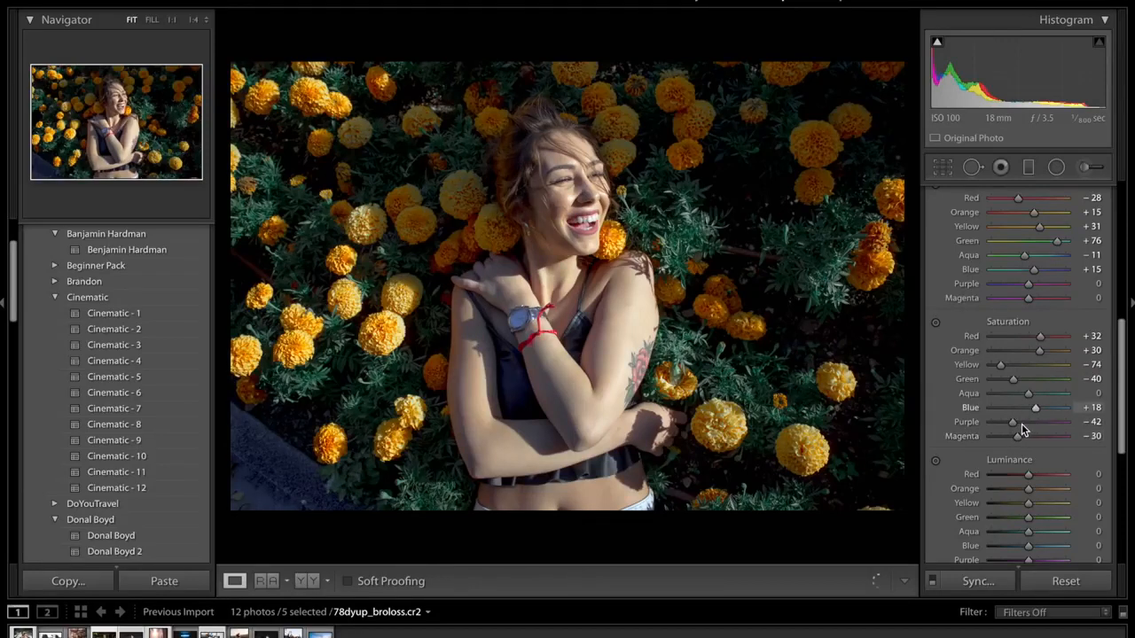
pyautogui.click(1021, 422)
# - Set the HSL luminance of Red to +80, Orange to +17, Yellow to +64, Green to −19, Aqua to +23 and Blue to +49
pyautogui.scroll(-2, 1058, 237)
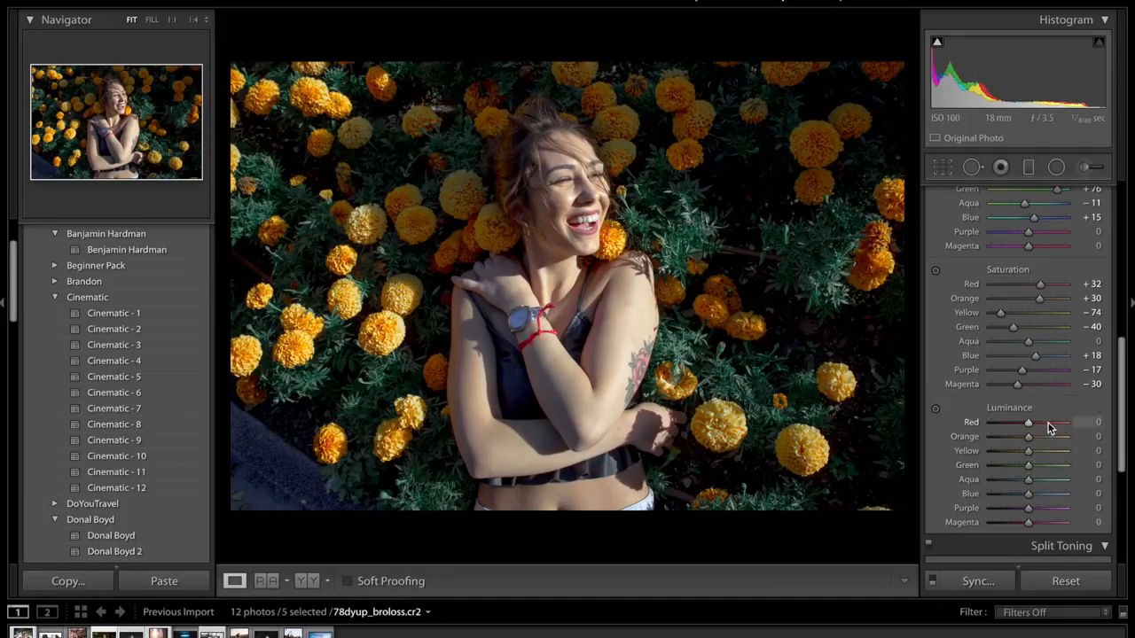
pyautogui.moveTo(1056, 424); pyautogui.dragTo(1058, 425)
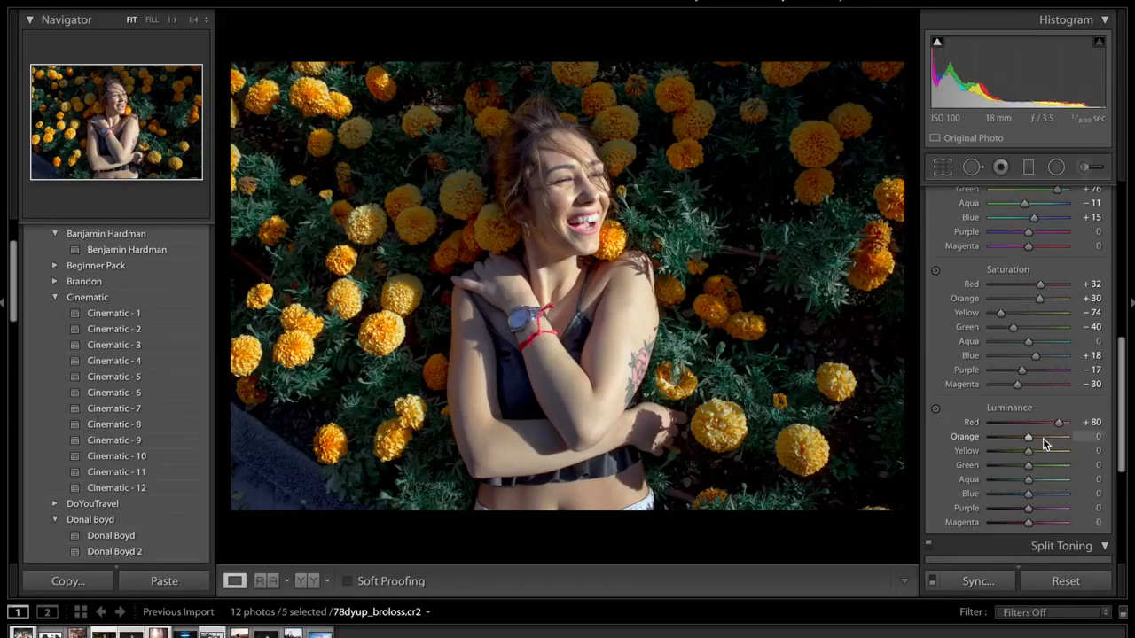
pyautogui.moveTo(1040, 437); pyautogui.dragTo(1034, 437)
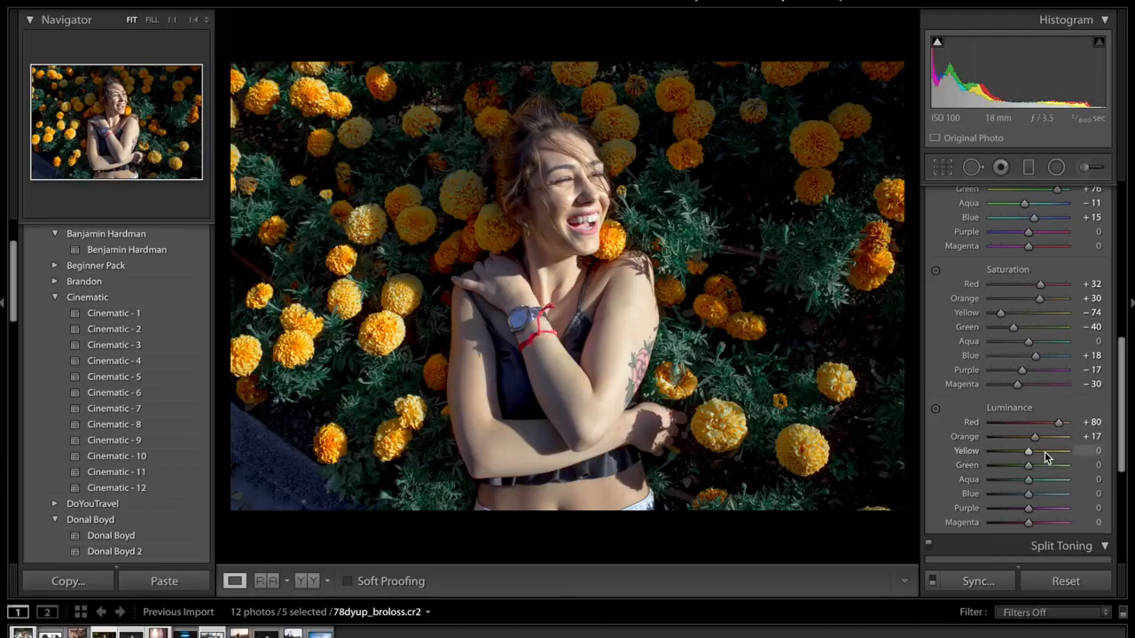
pyautogui.moveTo(1044, 451); pyautogui.dragTo(1051, 451)
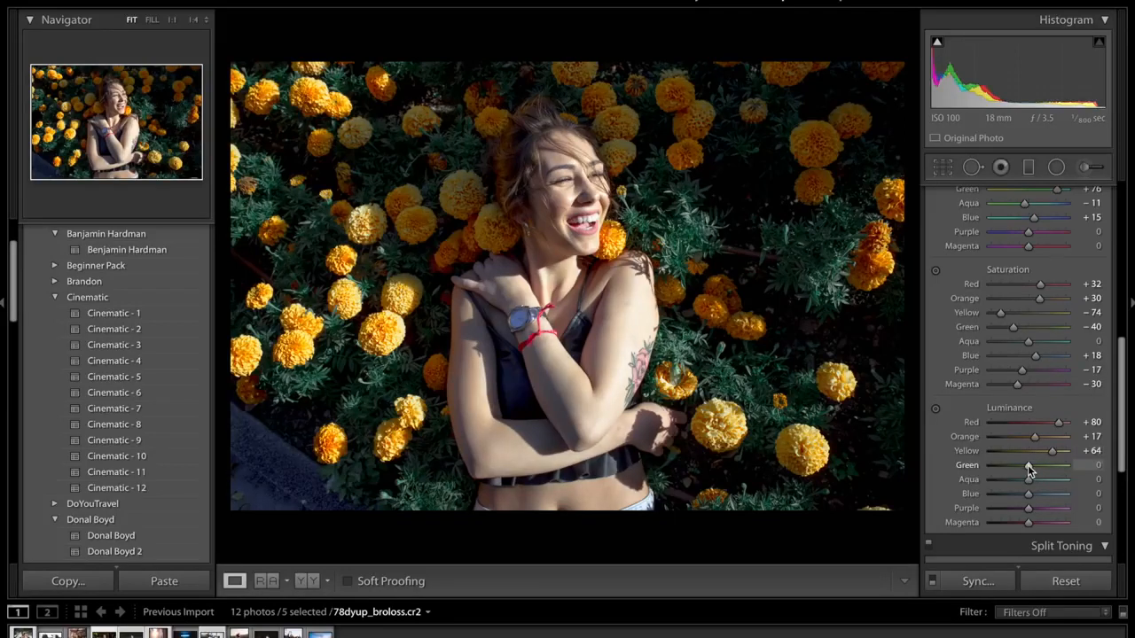
pyautogui.moveTo(1027, 464); pyautogui.dragTo(1022, 470)
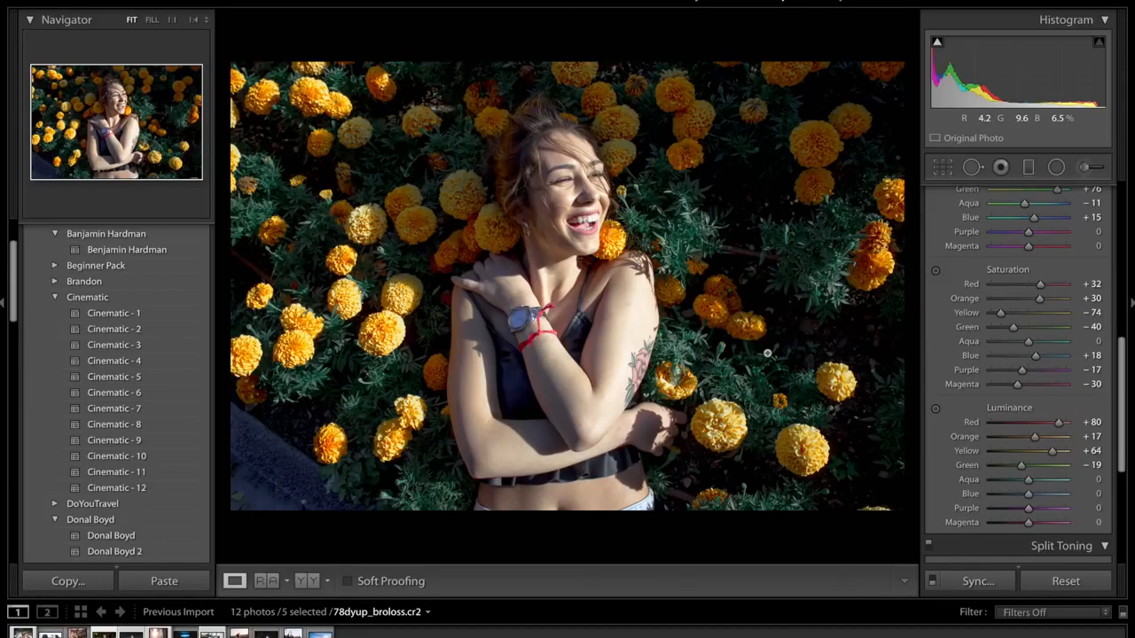
pyautogui.click(1038, 480)
pyautogui.click(1047, 493)
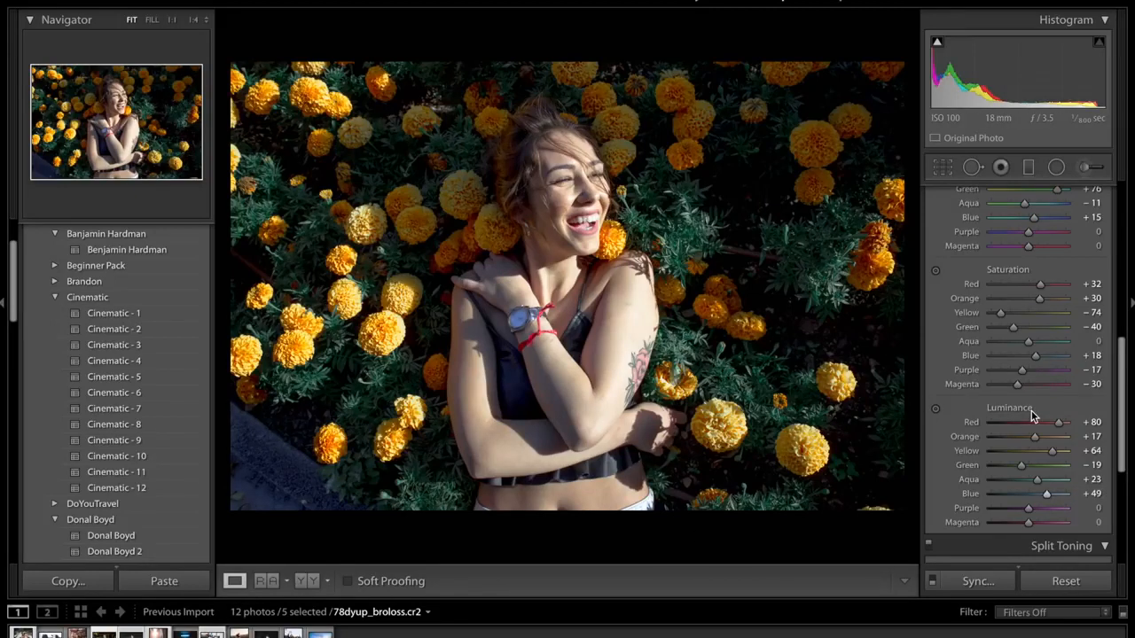
# - Collapse the HSL settings and set Contrast to +12 in the basic adjustments
pyautogui.scroll(4, 1031, 413)
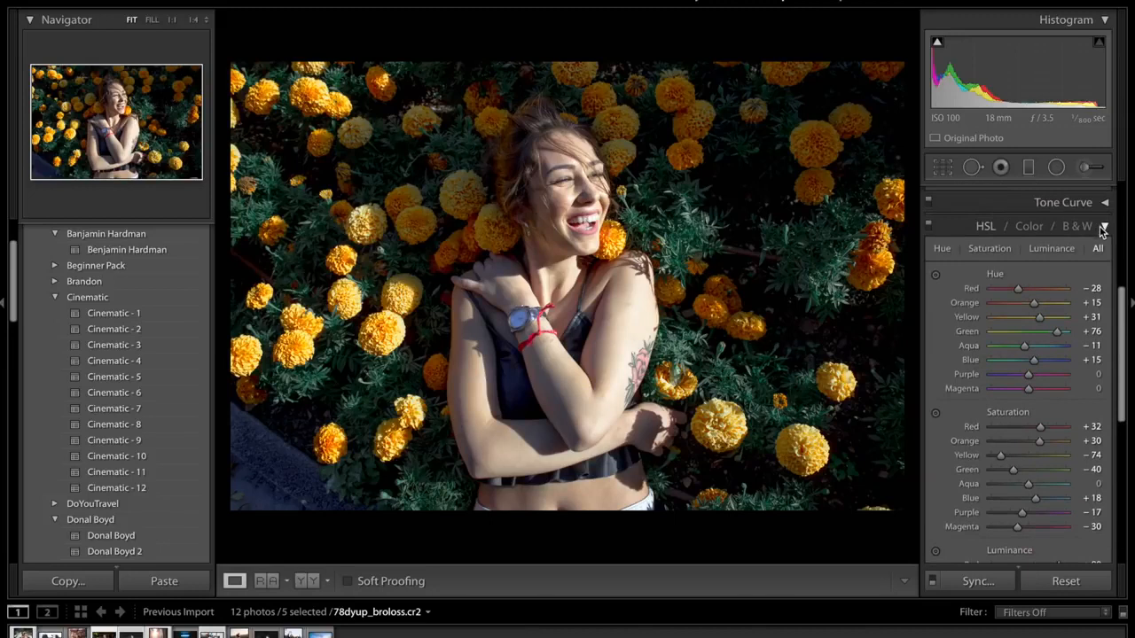
pyautogui.click(1100, 227)
pyautogui.scroll(6, 971, 285)
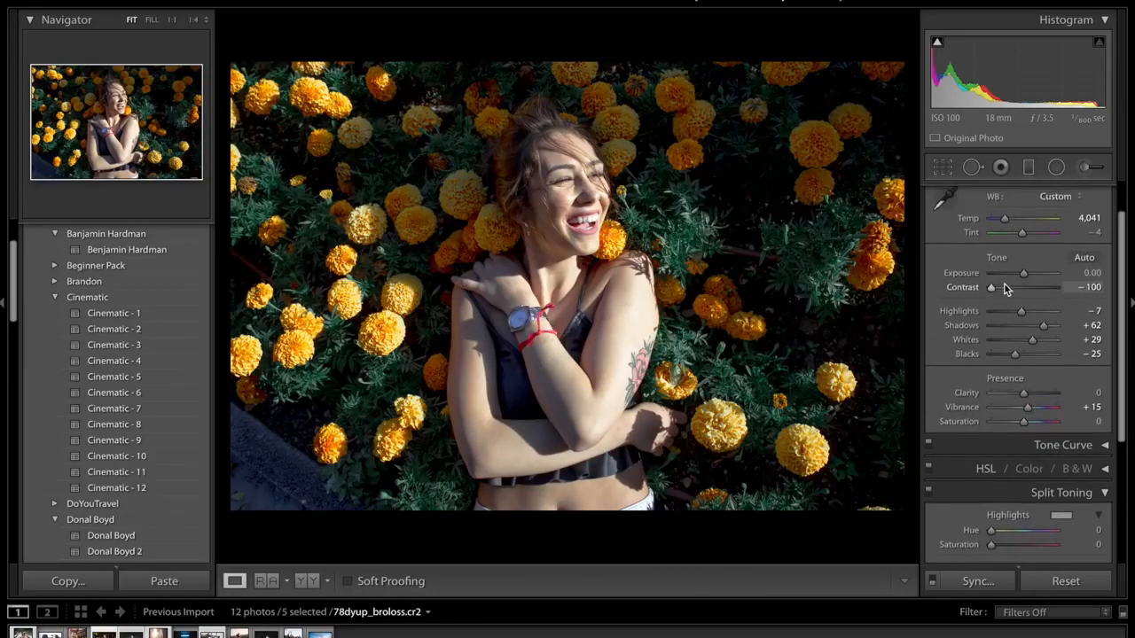
pyautogui.scroll(2, 1000, 285)
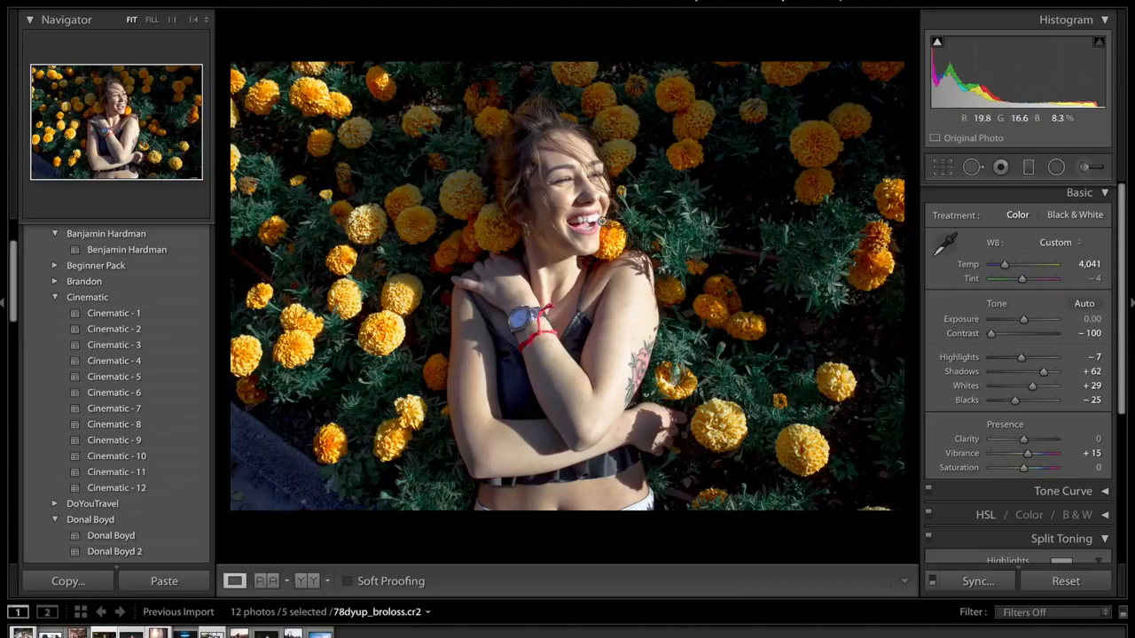
pyautogui.doubleClick(1023, 335)
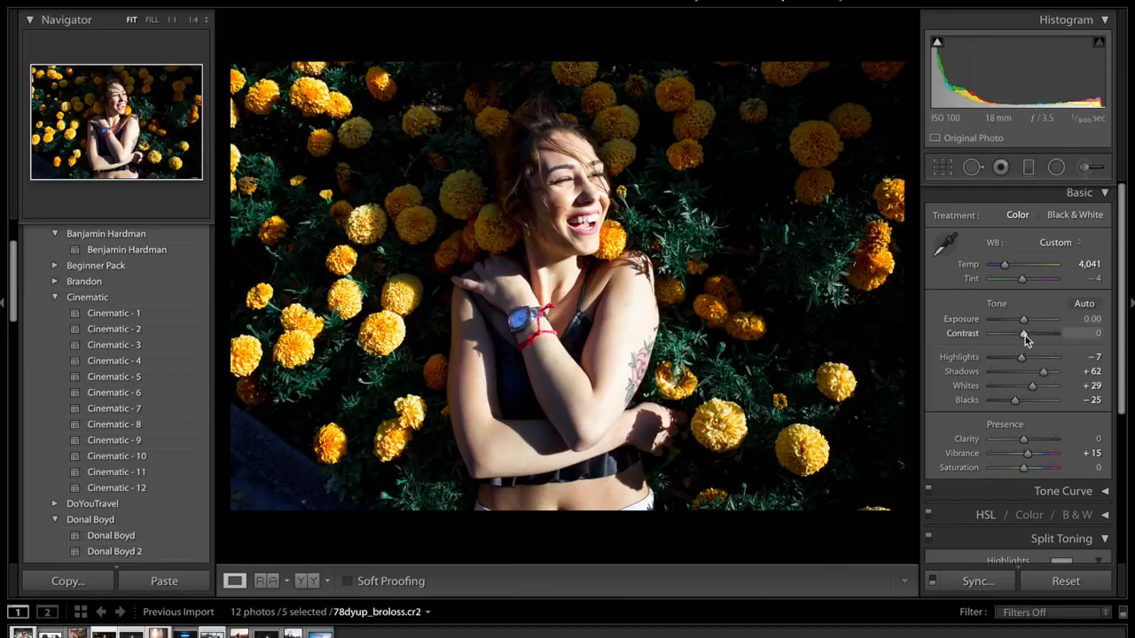
pyautogui.moveTo(1027, 334); pyautogui.dragTo(1028, 334)
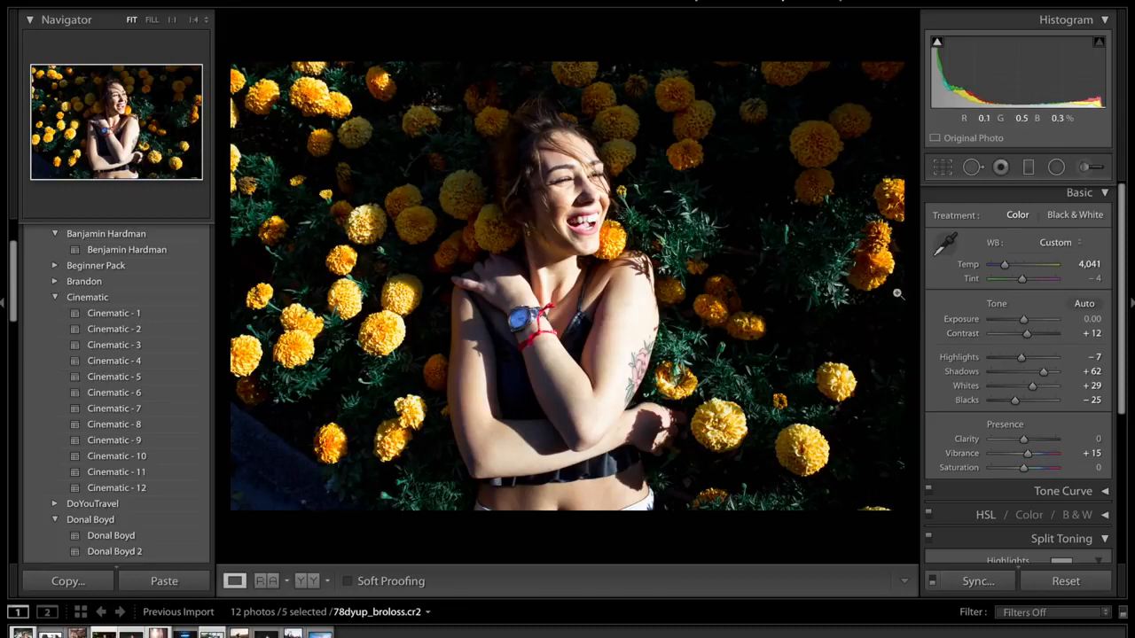
# - Add a shadow point and a highlight point to the RGB tone curve, and raise its black end for slightly faded blacks
pyautogui.click(1062, 490)
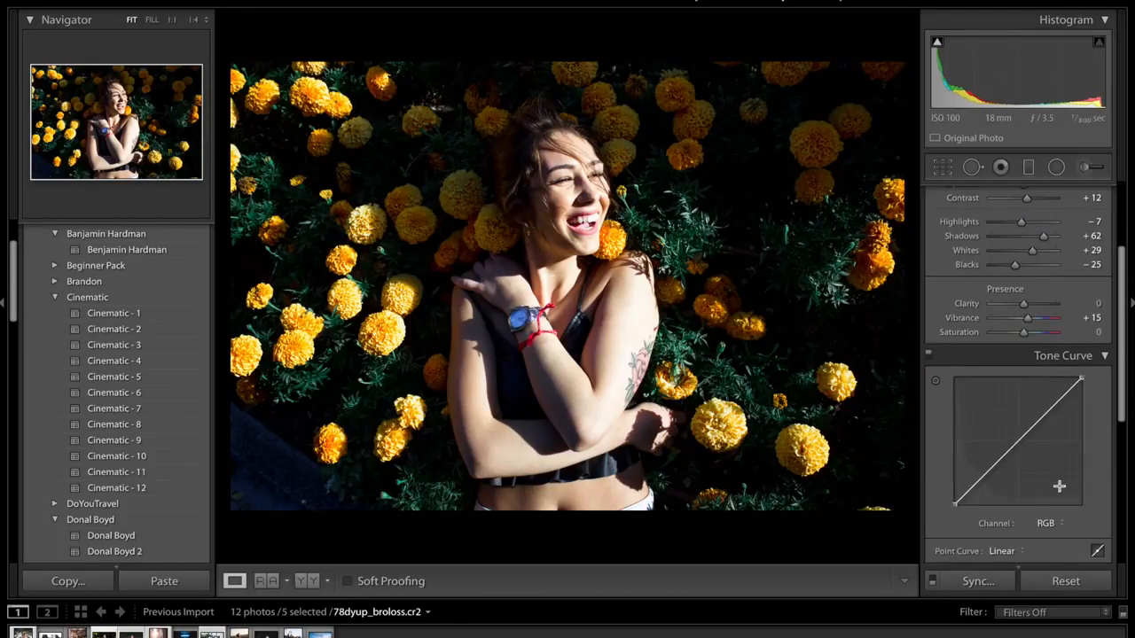
pyautogui.click(983, 478)
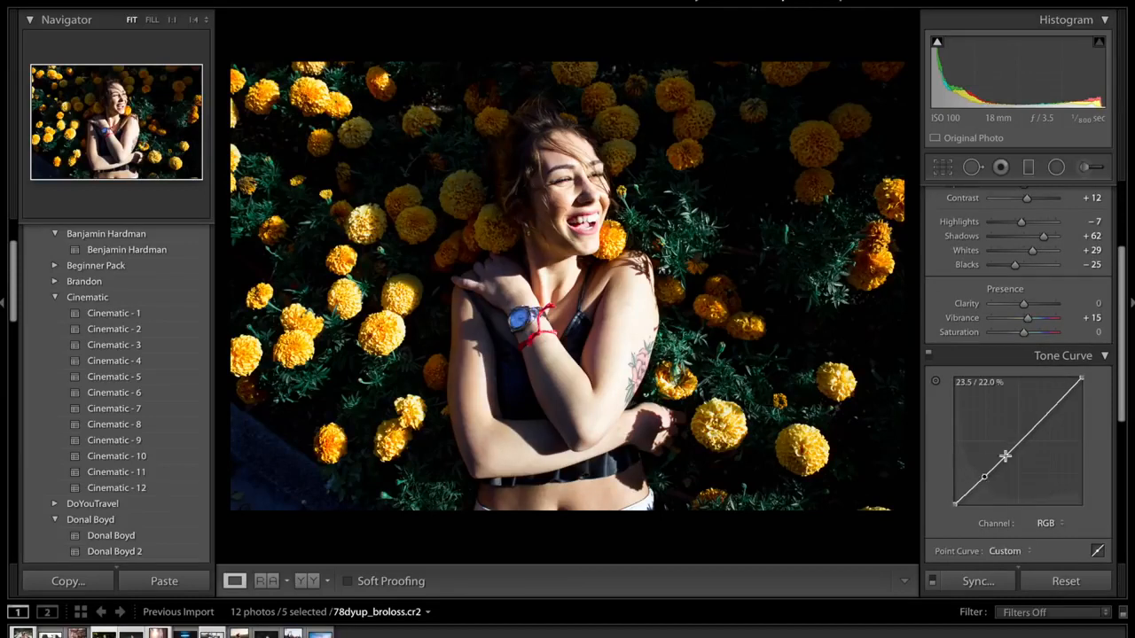
pyautogui.click(1052, 408)
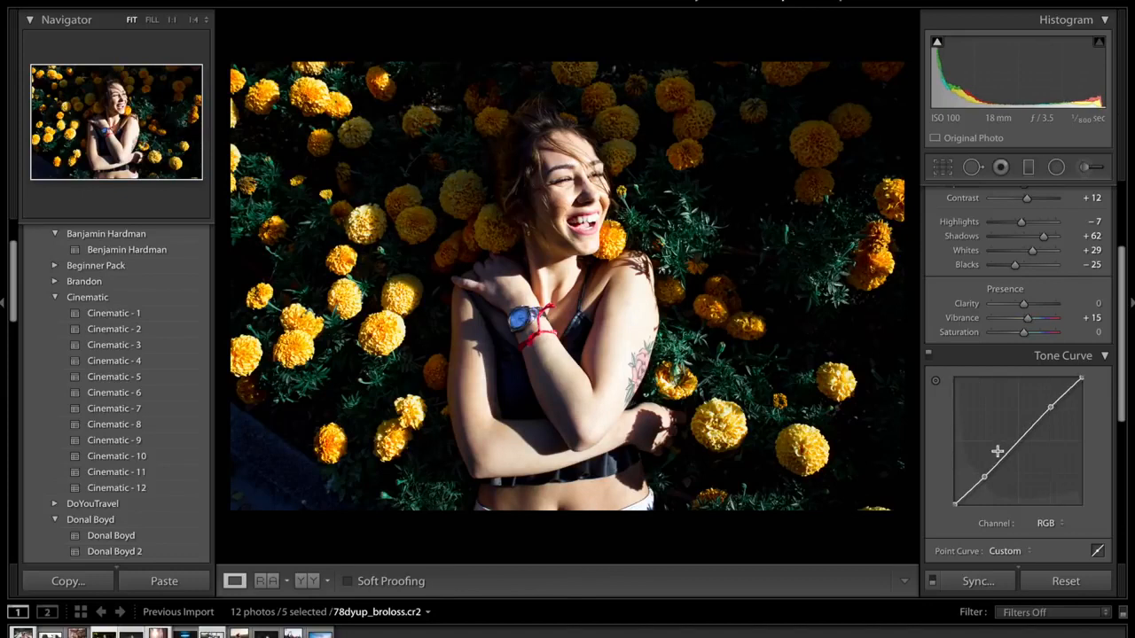
pyautogui.moveTo(983, 478); pyautogui.dragTo(951, 500)
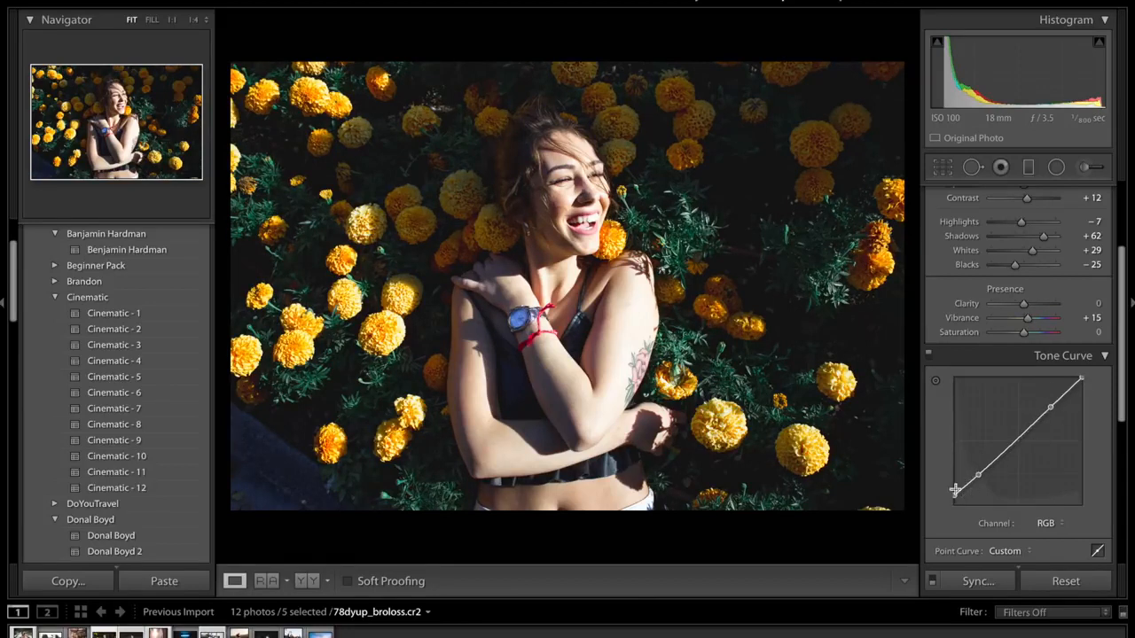
pyautogui.click(1014, 353)
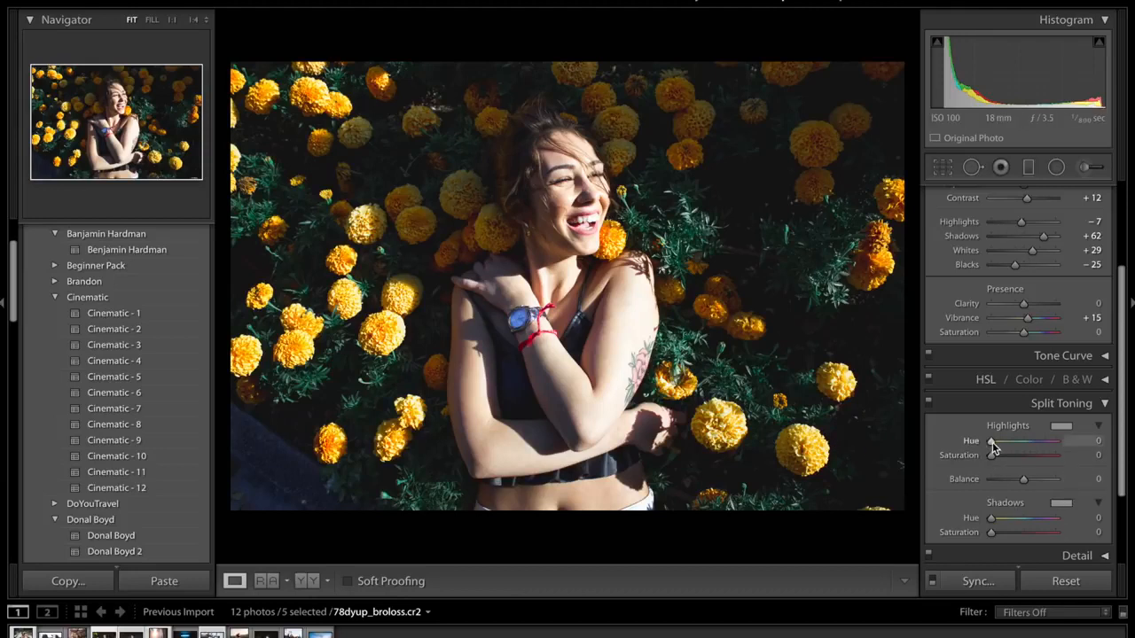
# - Split-tone the highlights with hue 24 and saturation 21, and the shadows with hue 228 and saturation 18
pyautogui.moveTo(991, 446); pyautogui.dragTo(996, 445)
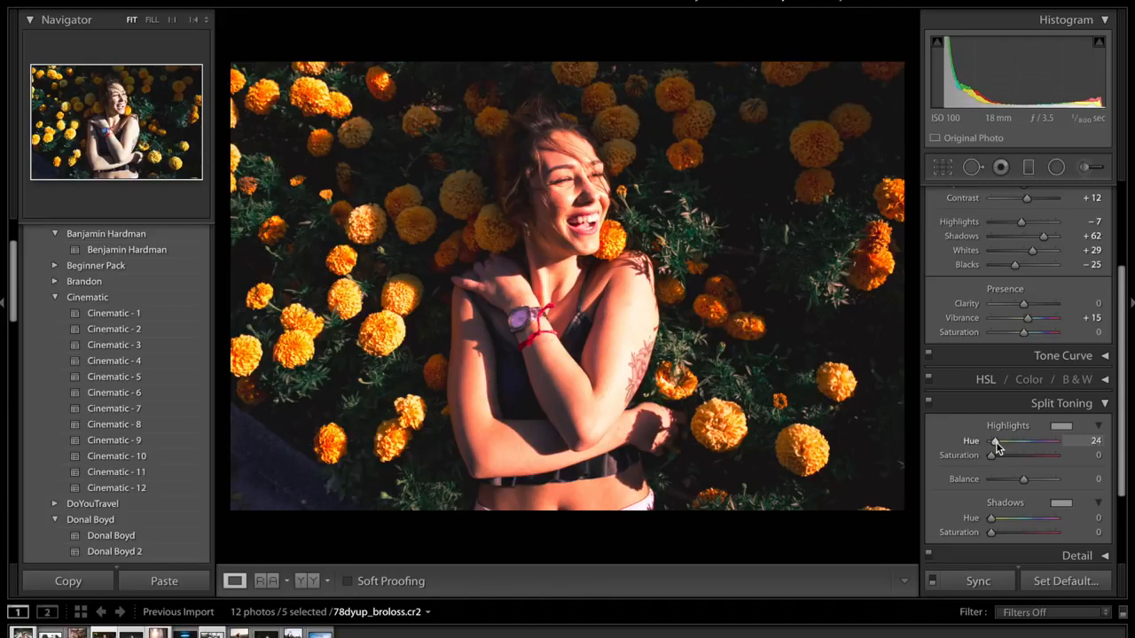
pyautogui.moveTo(996, 446); pyautogui.dragTo(1003, 456)
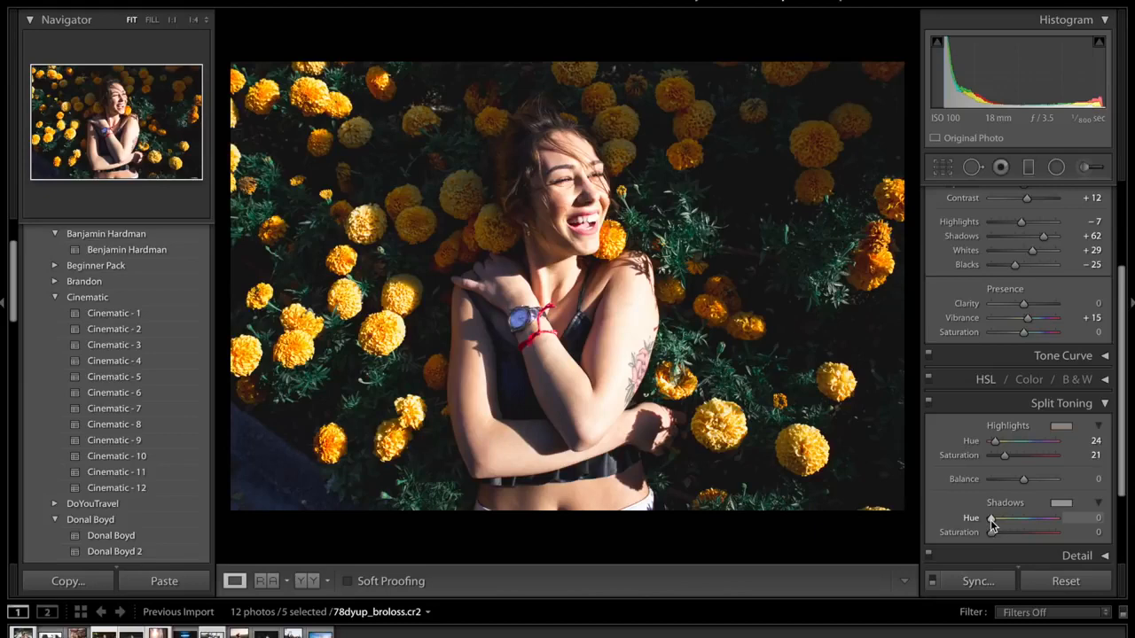
pyautogui.moveTo(991, 519); pyautogui.dragTo(1031, 526)
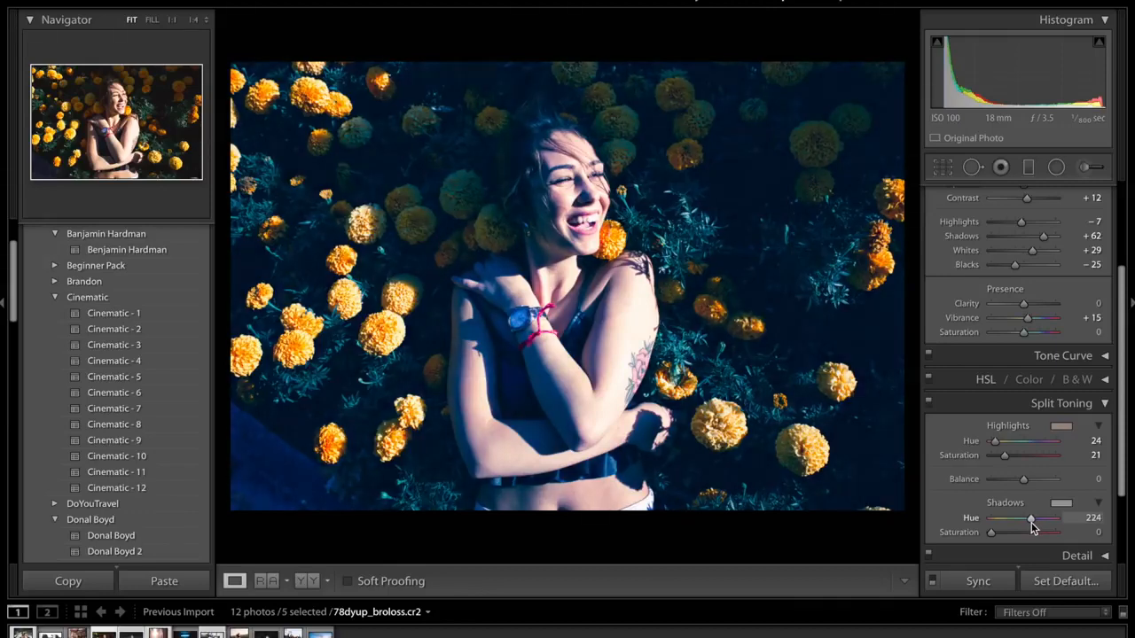
pyautogui.keyDown('alt'); pyautogui.click(1030, 523); pyautogui.keyUp('alt')
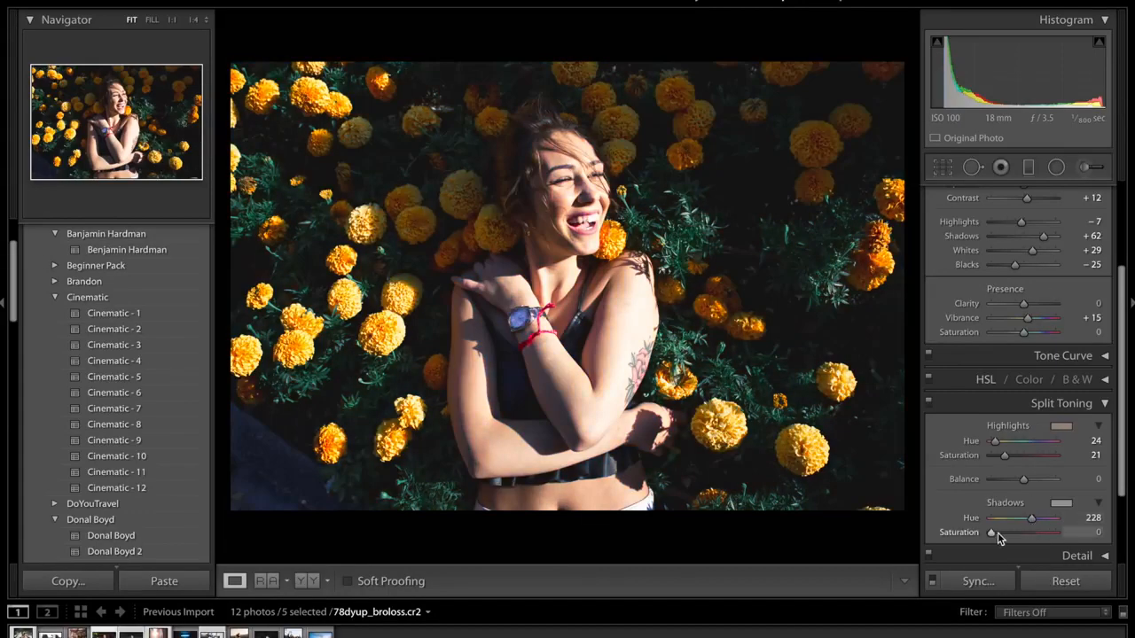
pyautogui.click(1000, 533)
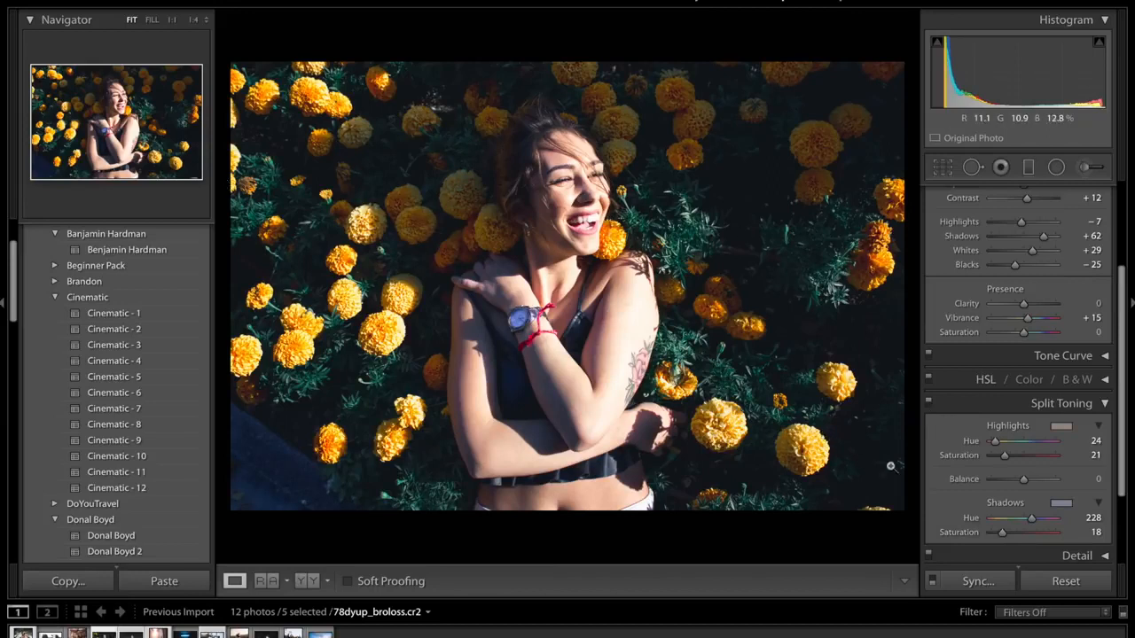
# - Compare the photo with and without the split toning, and collapse the split toning settings
pyautogui.click(928, 403)
pyautogui.click(927, 405)
pyautogui.click(1064, 404)
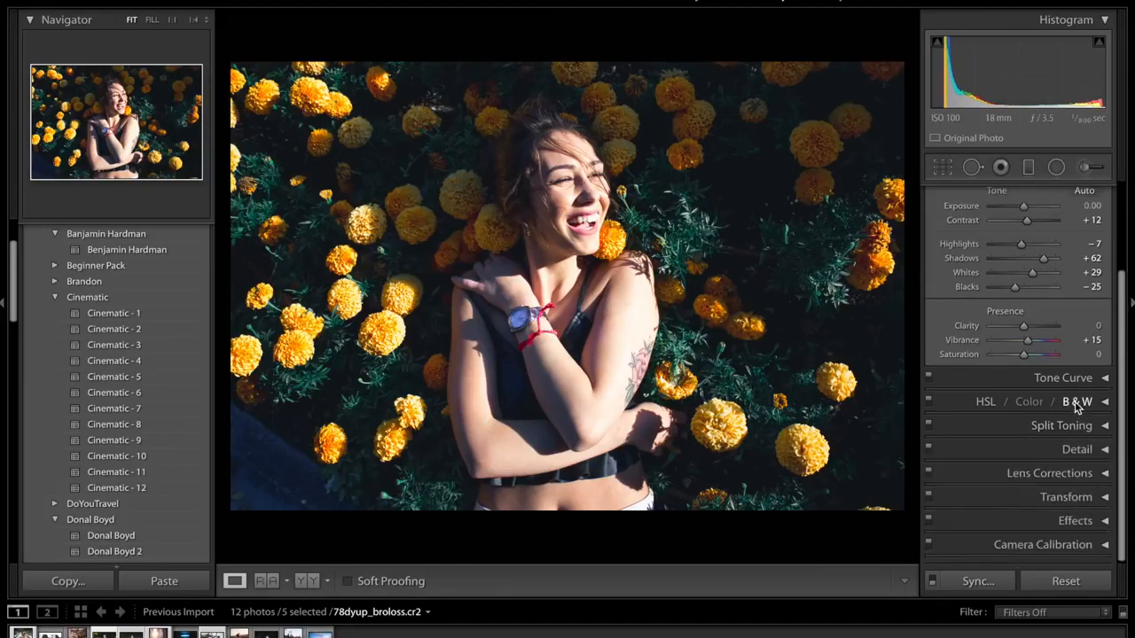
# - Switch to the browser and look through the username and photo posts on the open Instagram profile
pyautogui.press('super+Tab')
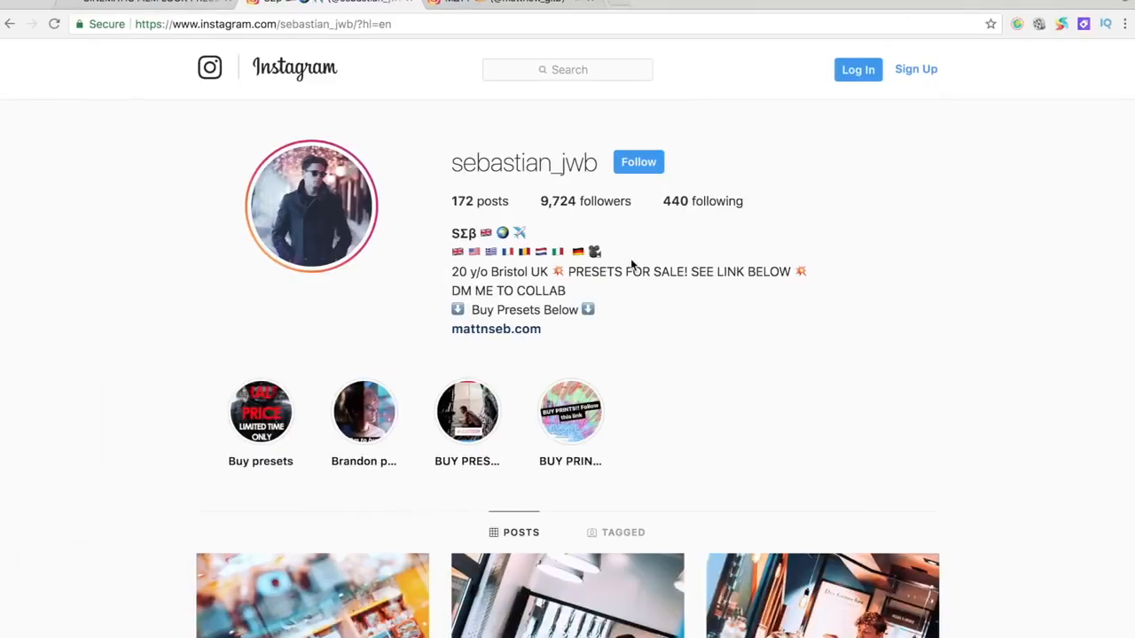
pyautogui.moveTo(451, 167); pyautogui.dragTo(602, 182)
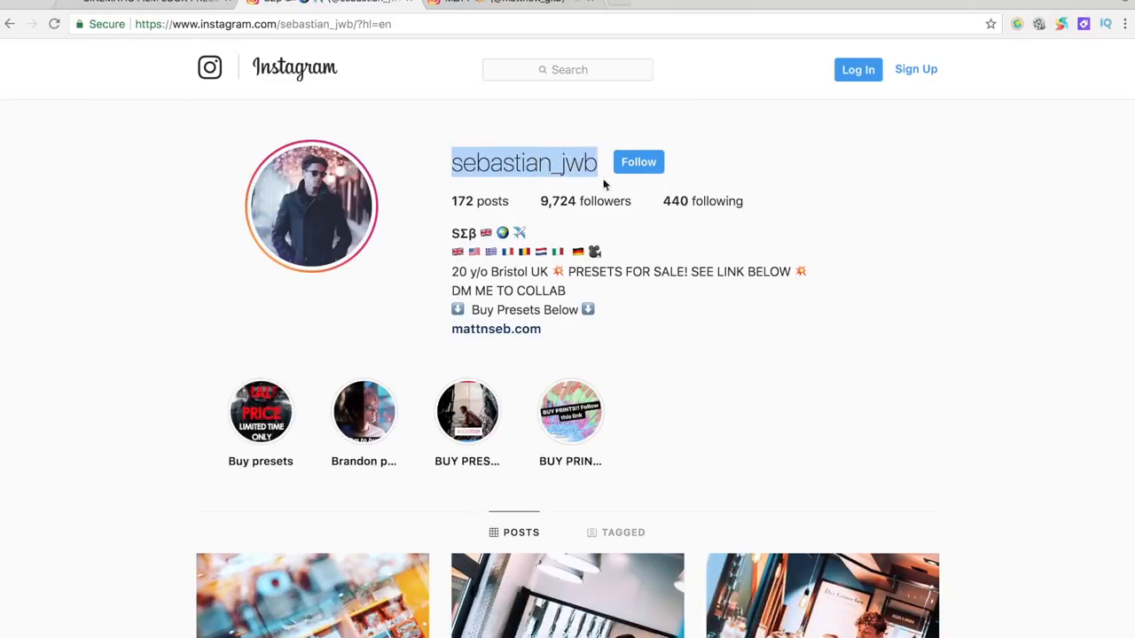
pyautogui.click(735, 289)
pyautogui.scroll(-4, 734, 290)
pyautogui.scroll(-5, 734, 289)
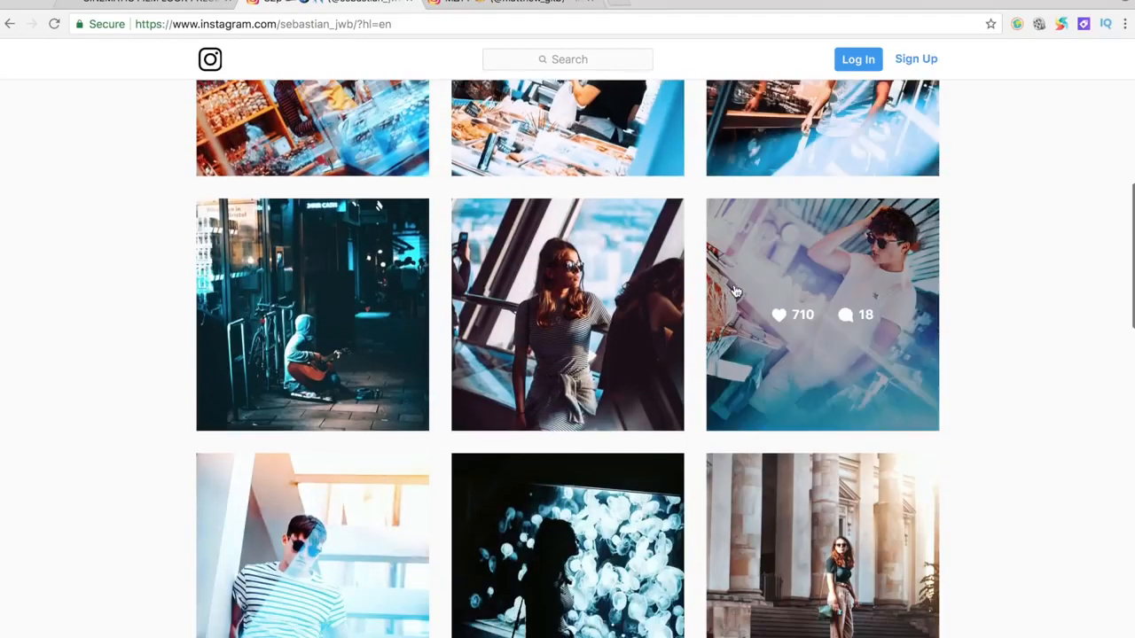
pyautogui.scroll(3, 341, 122)
pyautogui.scroll(1, 342, 124)
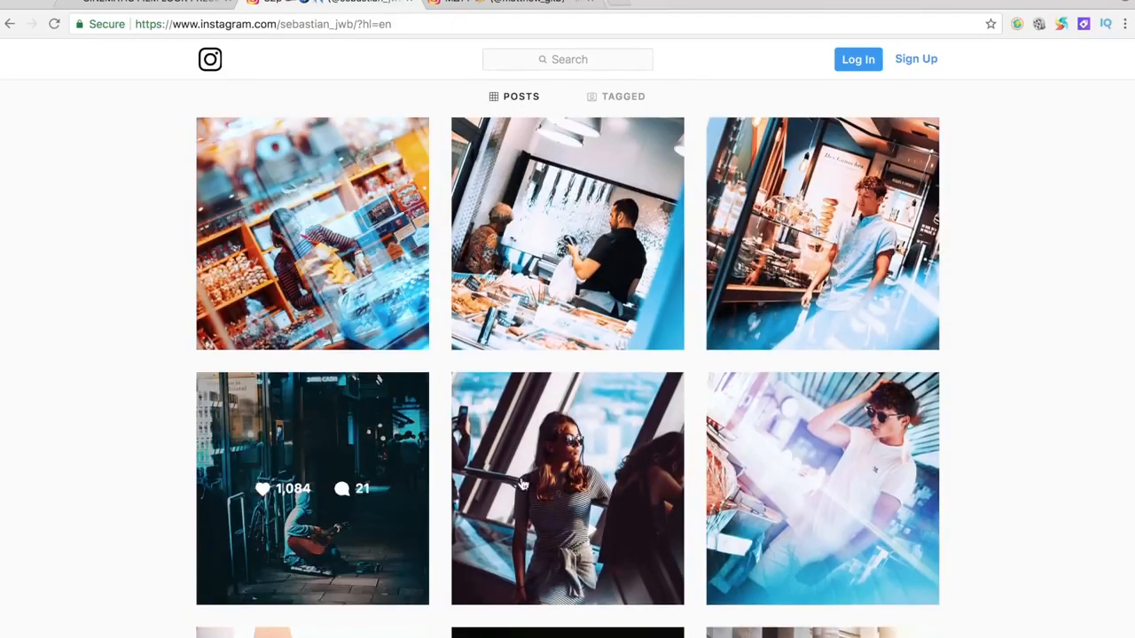
# - Open the other photographer's Instagram profile and look through its photo posts
pyautogui.click(525, 9)
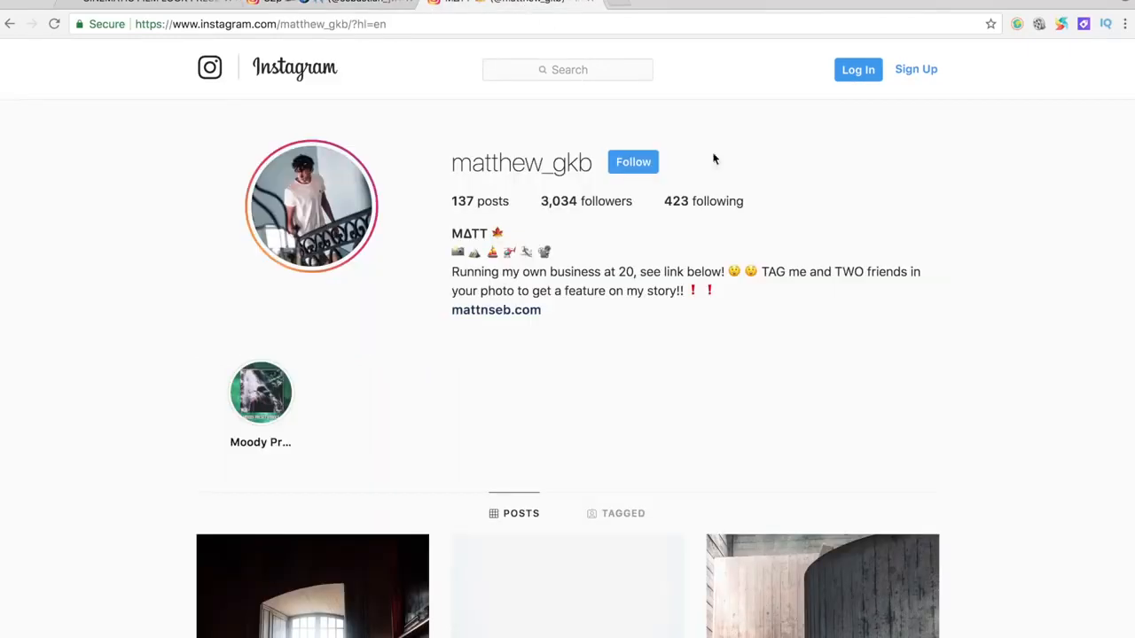
pyautogui.scroll(-5, 912, 287)
pyautogui.scroll(-3, 541, 357)
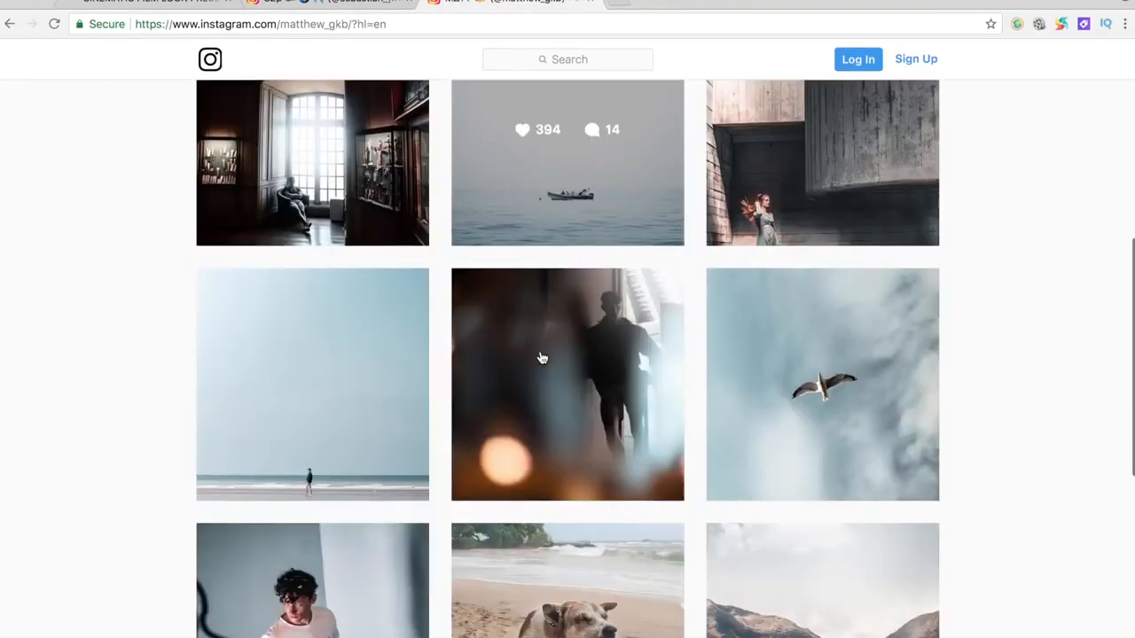
pyautogui.scroll(-2, 747, 549)
pyautogui.scroll(10, 747, 554)
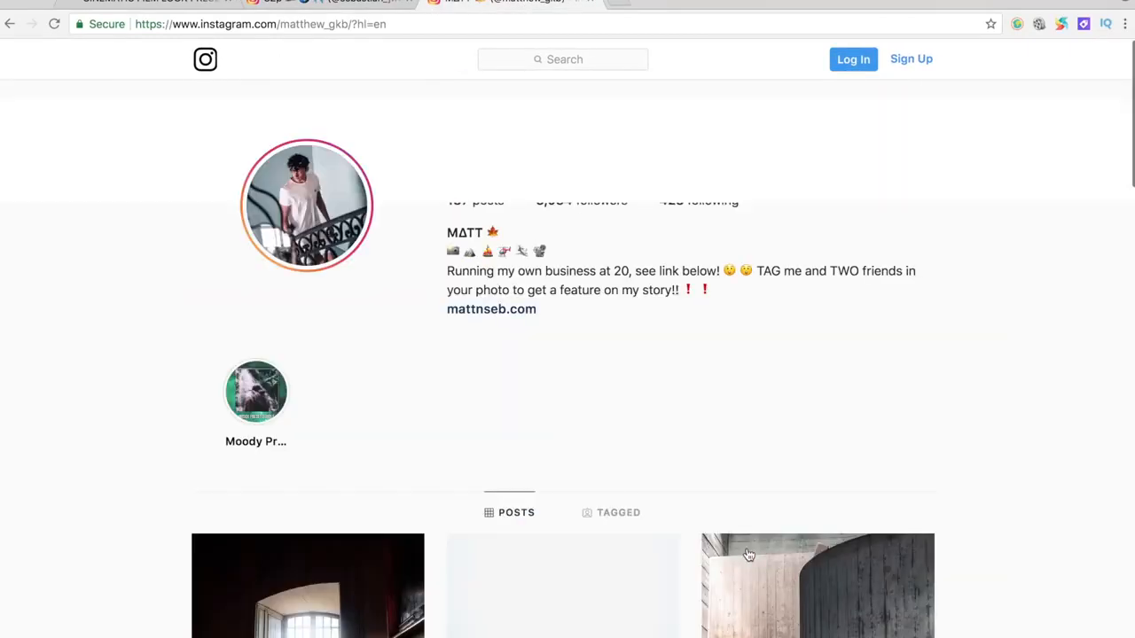
# - Return to Lightroom, expand the camera calibration settings and compare the edited portrait with its unedited version
pyautogui.press('super+Tab')
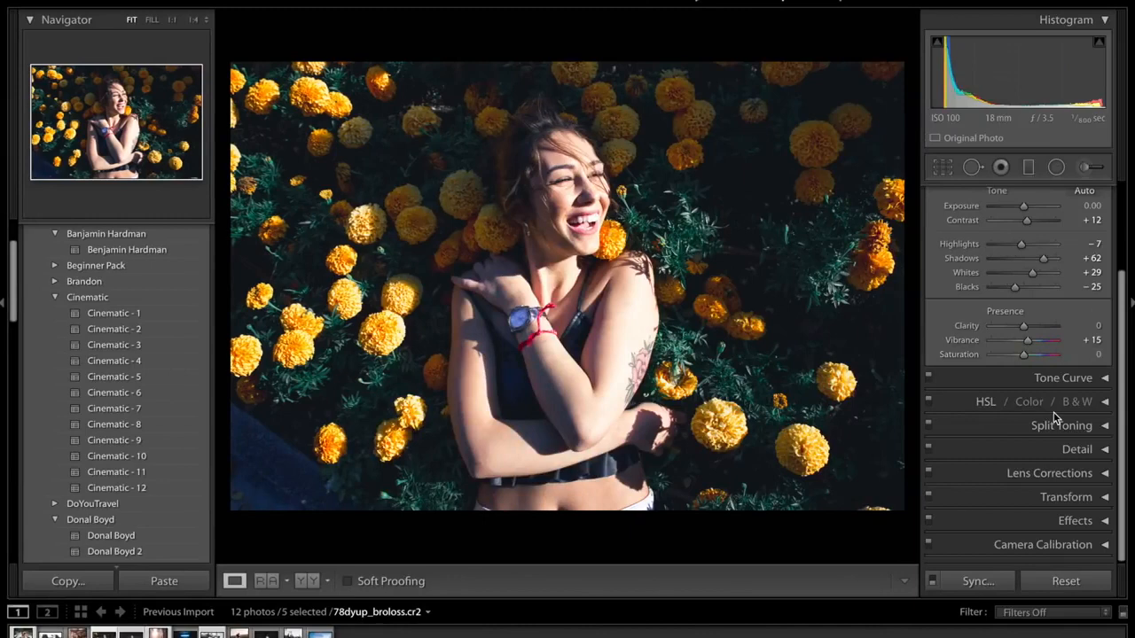
pyautogui.click(1035, 546)
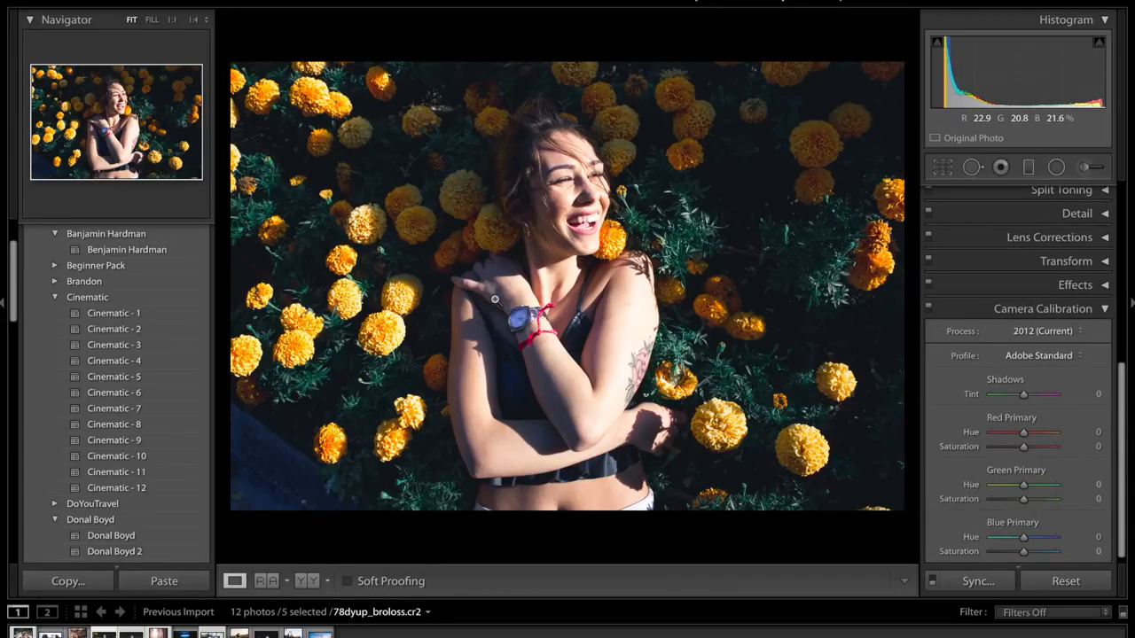
pyautogui.press('\\')
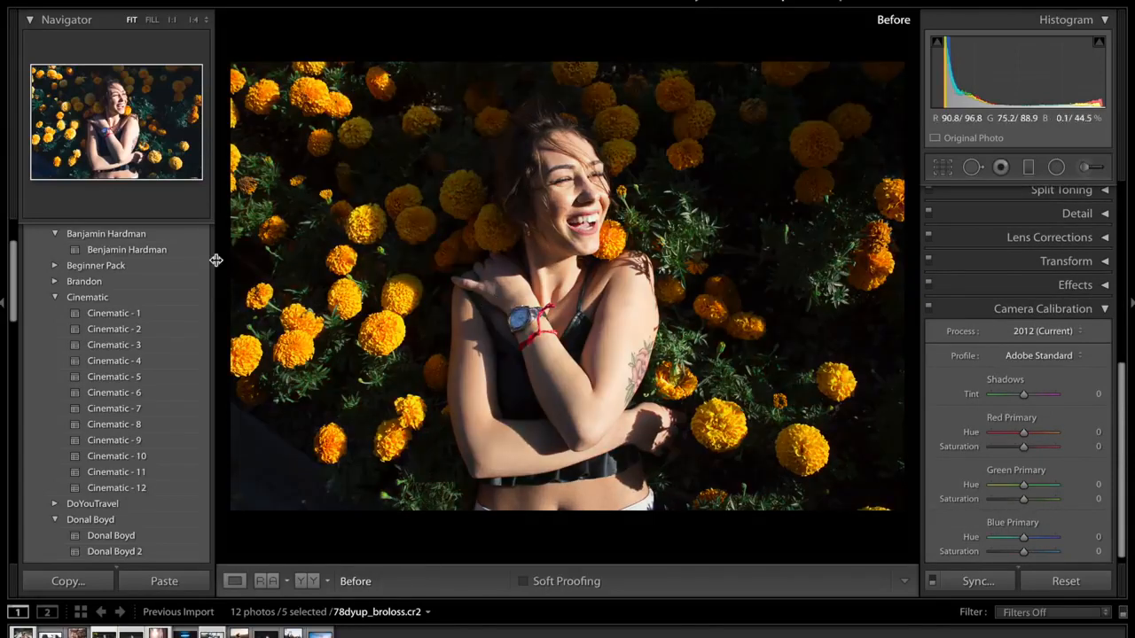
pyautogui.press('\\')
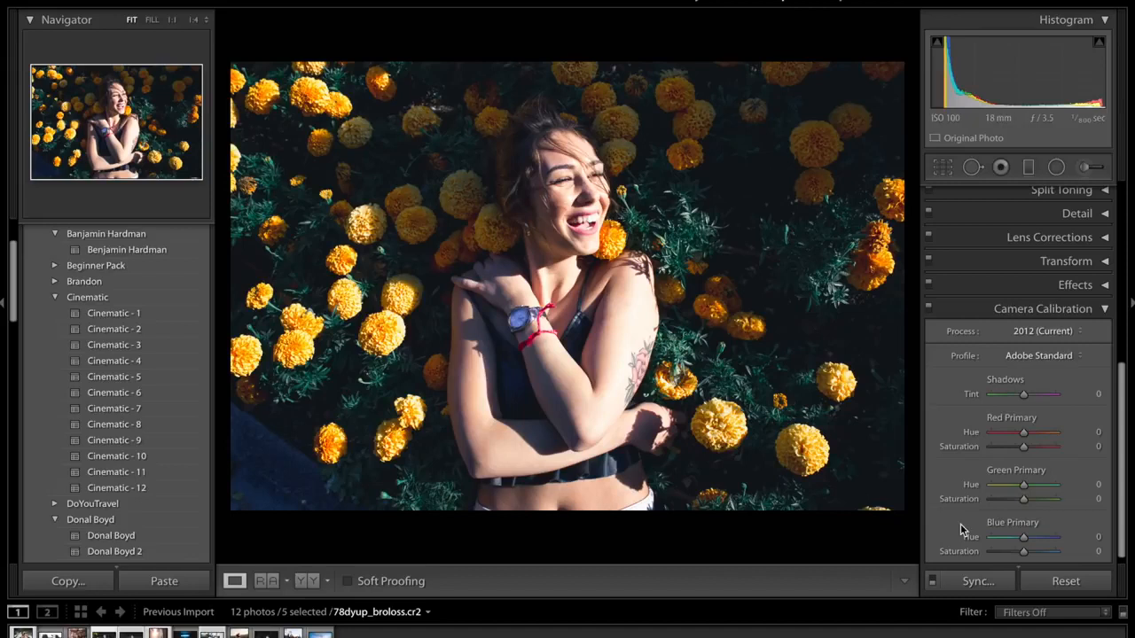
# - Set the camera calibration's red primary hue to +50 and blue primary hue to -100, and compare the photo without the calibration
pyautogui.moveTo(1037, 435); pyautogui.dragTo(1042, 436)
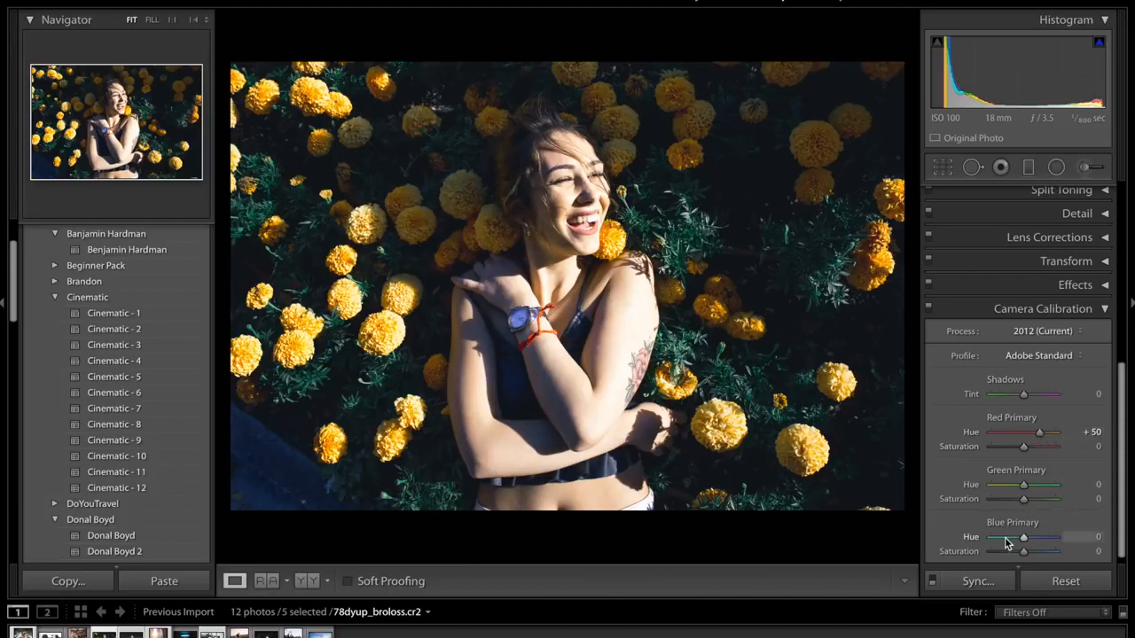
pyautogui.moveTo(1005, 539); pyautogui.dragTo(942, 537)
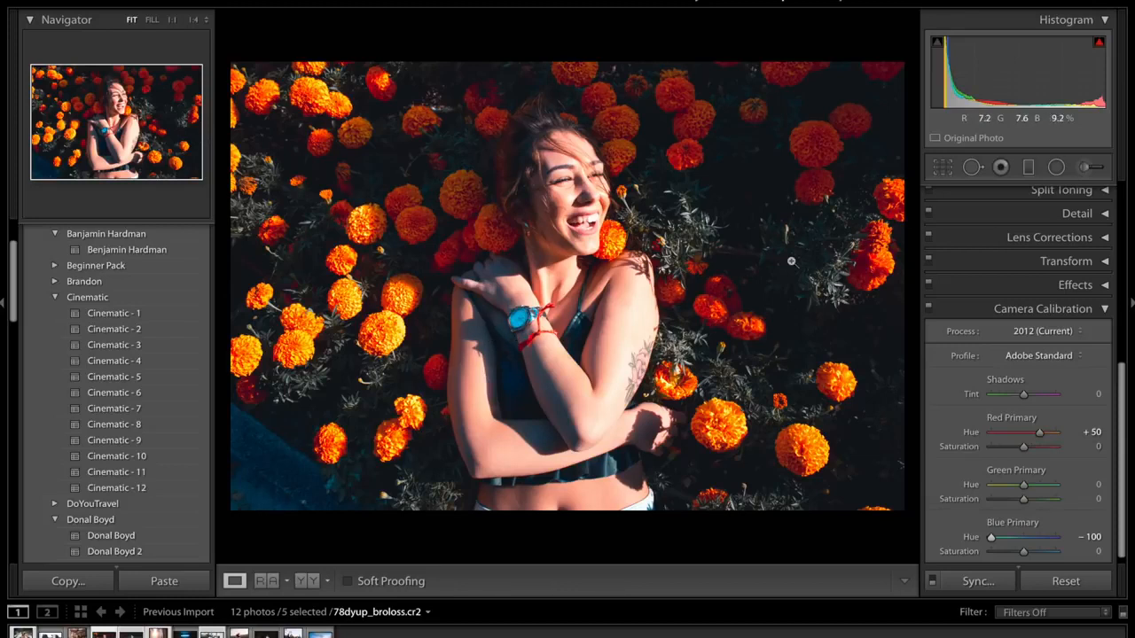
pyautogui.click(928, 309)
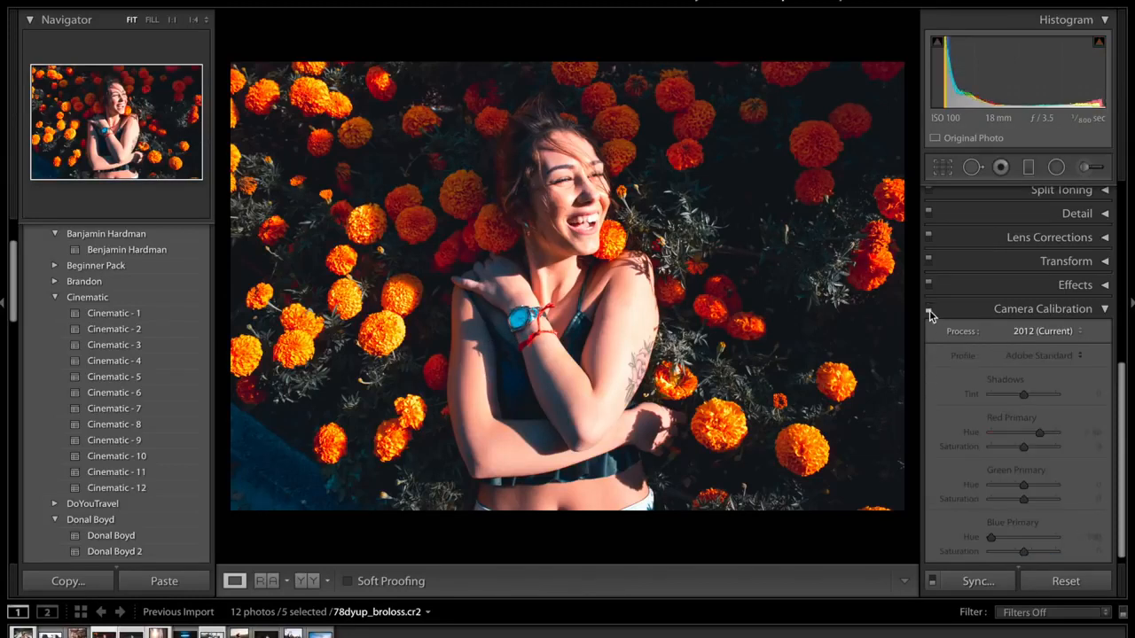
pyautogui.click(928, 309)
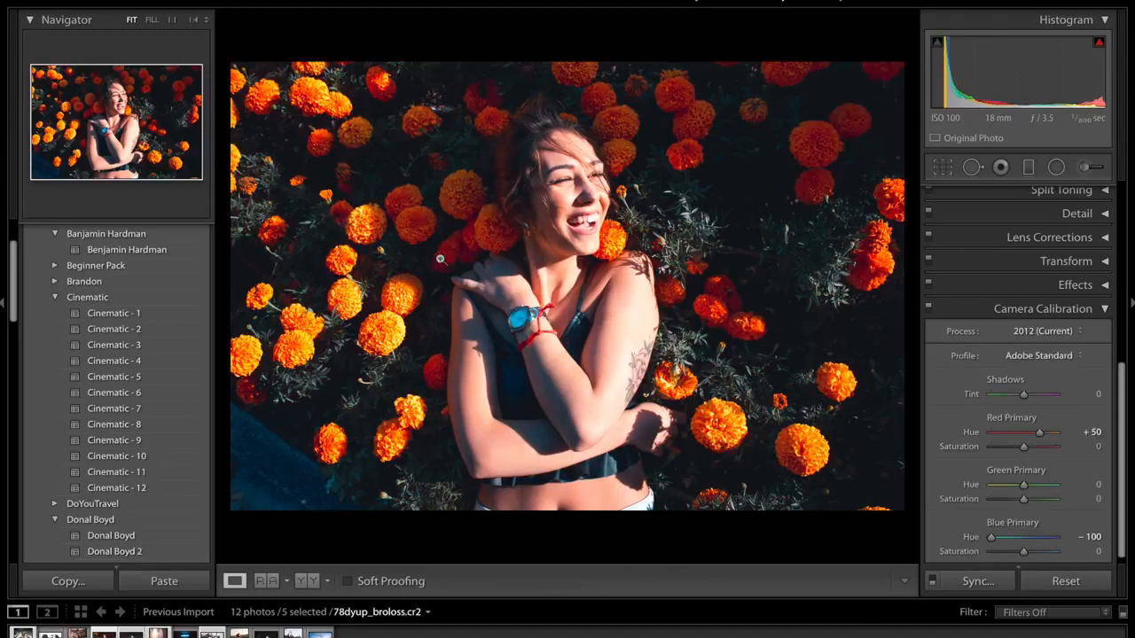
# - Try a red primary hue of +100 in the camera calibration, and settle on +51
pyautogui.scroll(4, 1057, 222)
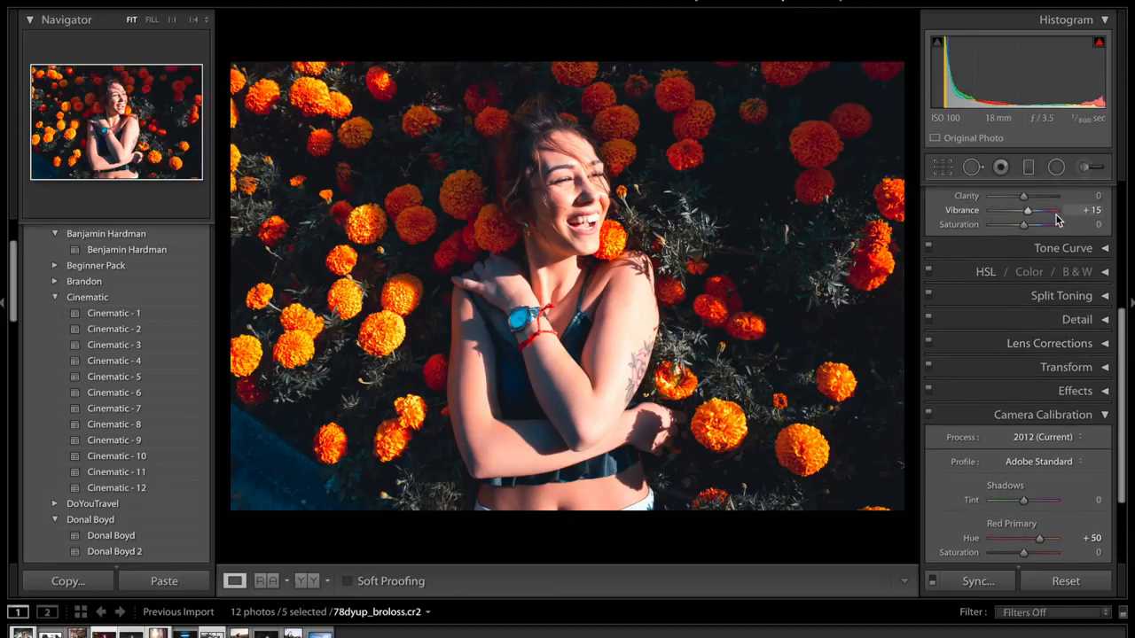
pyautogui.scroll(3, 1056, 222)
pyautogui.scroll(-5, 1057, 222)
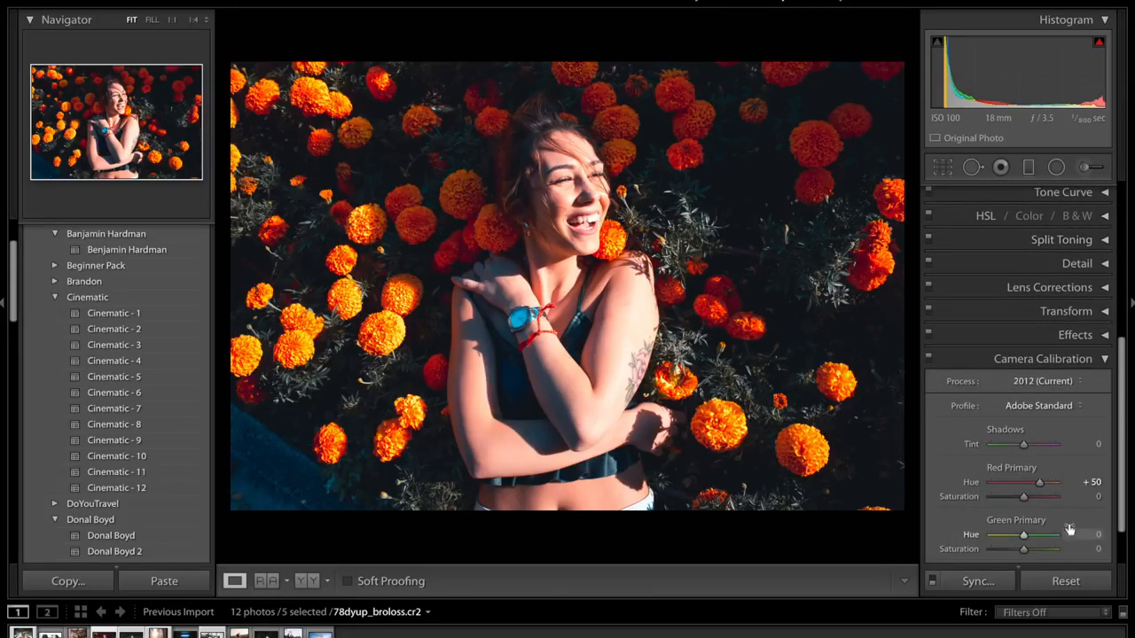
pyautogui.scroll(-3, 1068, 522)
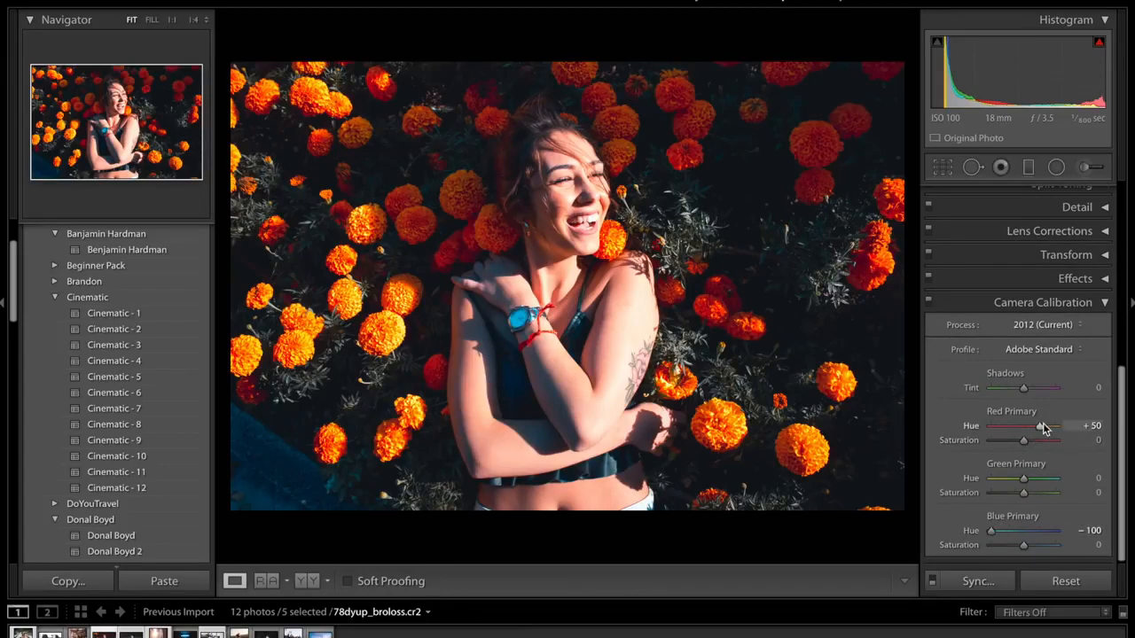
pyautogui.moveTo(1039, 429); pyautogui.dragTo(1083, 426)
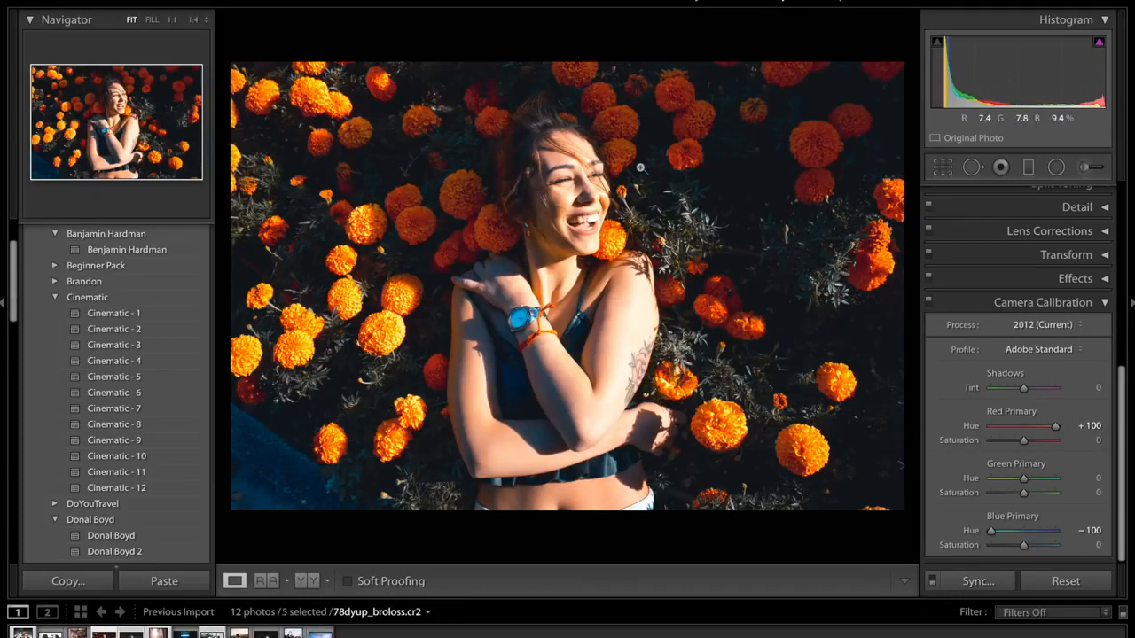
pyautogui.moveTo(1055, 427); pyautogui.dragTo(1039, 429)
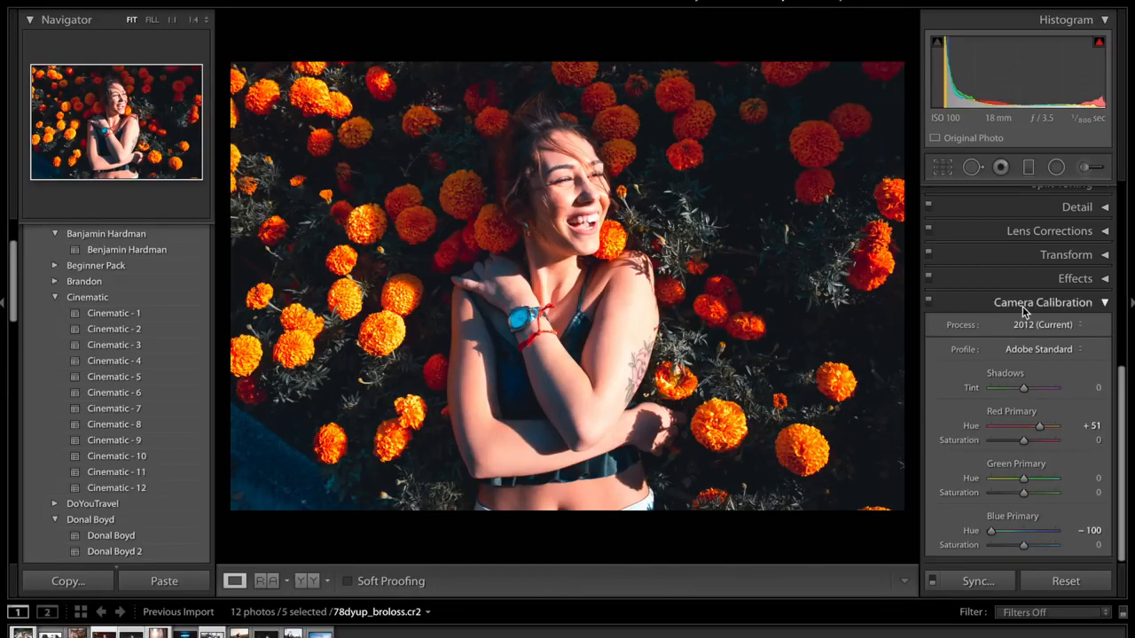
# - Try a blue primary saturation of +82, reset it, and test the red primary saturation
pyautogui.moveTo(1021, 546); pyautogui.dragTo(1050, 550)
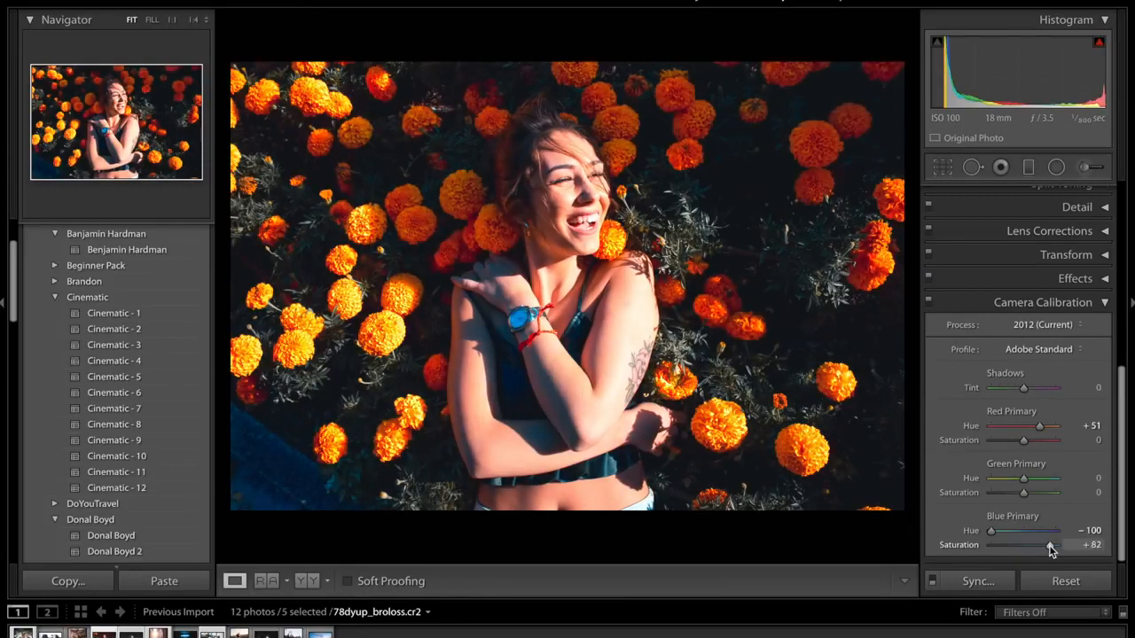
pyautogui.doubleClick(951, 546)
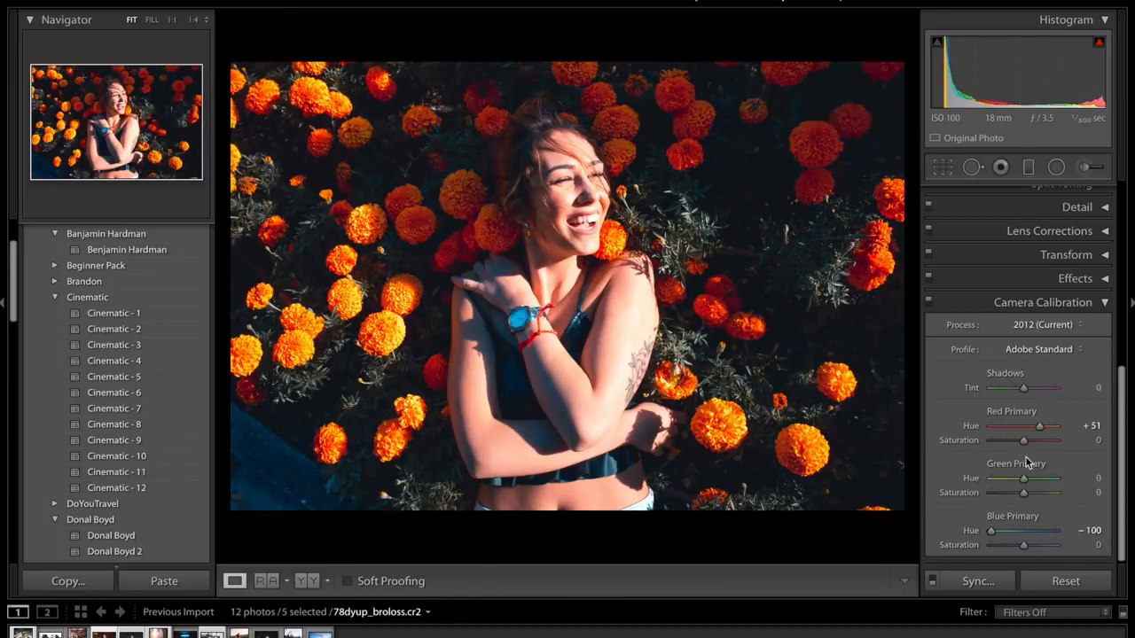
pyautogui.moveTo(1024, 446)
pyautogui.mouseDown()
pyautogui.moveTo(1009, 447)
pyautogui.moveTo(1025, 448)
pyautogui.mouseUp()
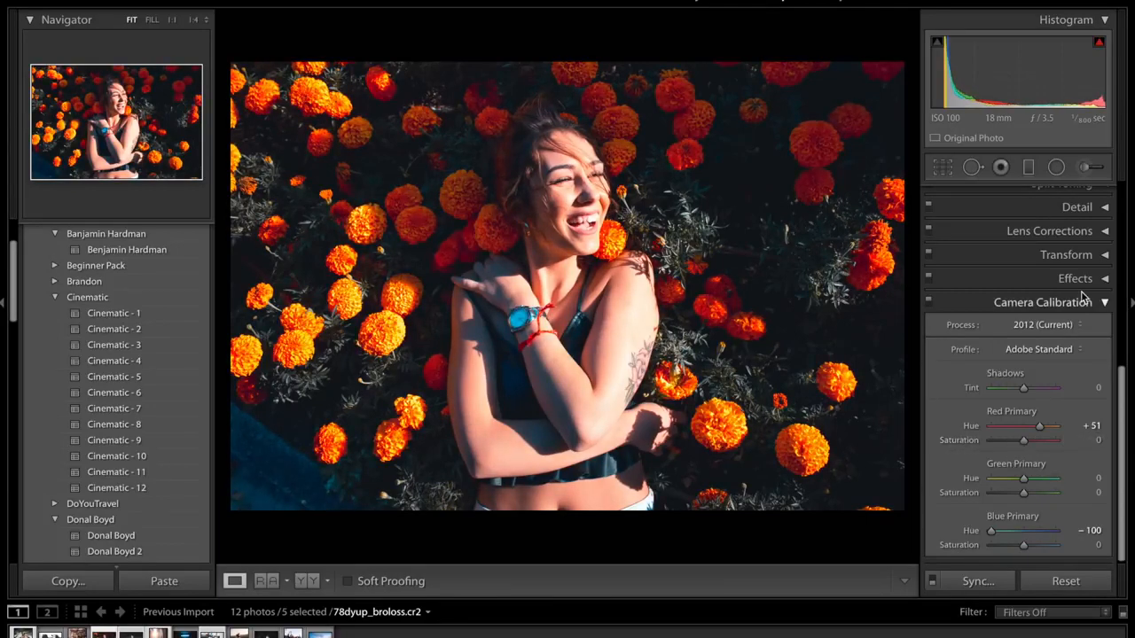
# - Collapse the camera calibration and basic settings, and look over the sharpening and noise reduction settings
pyautogui.click(1042, 302)
pyautogui.scroll(5, 1055, 257)
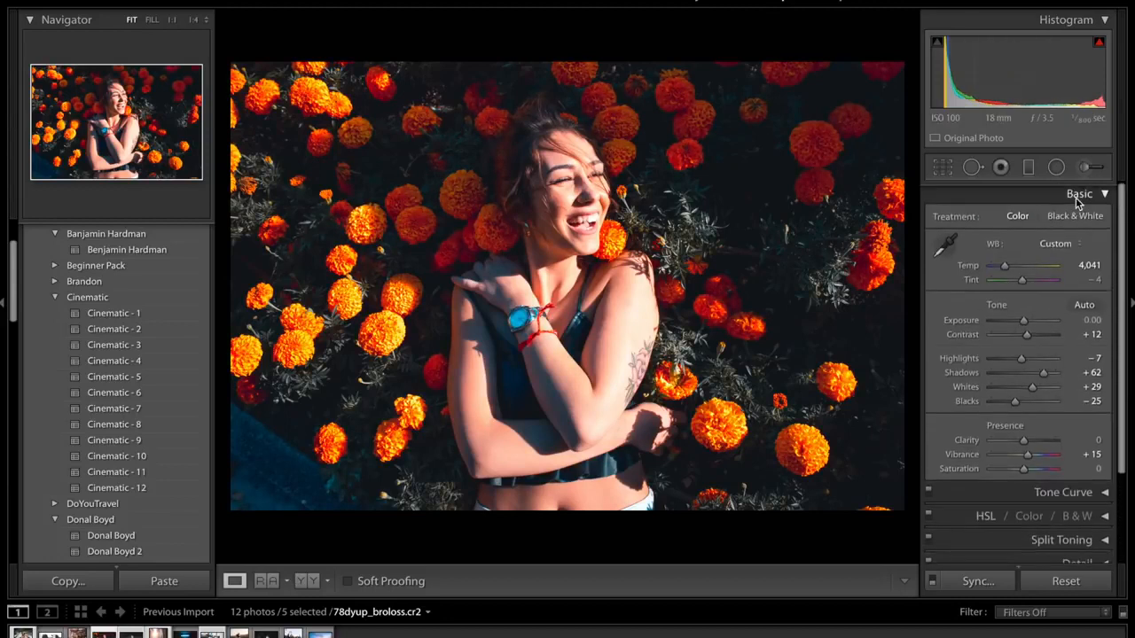
pyautogui.click(1076, 196)
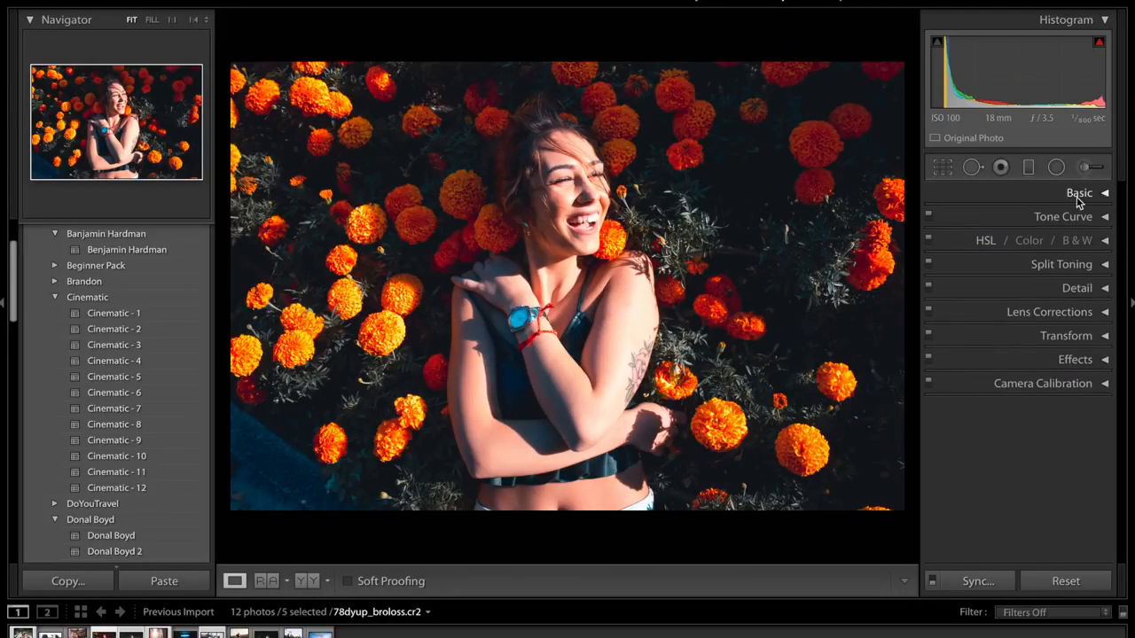
pyautogui.click(1084, 289)
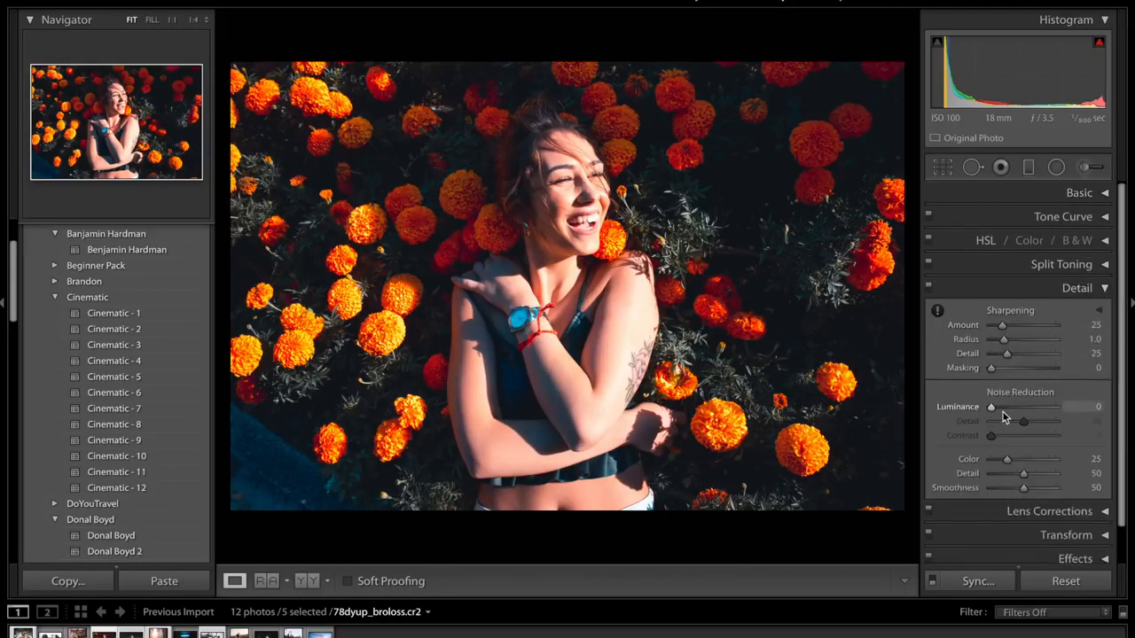
pyautogui.click(1056, 289)
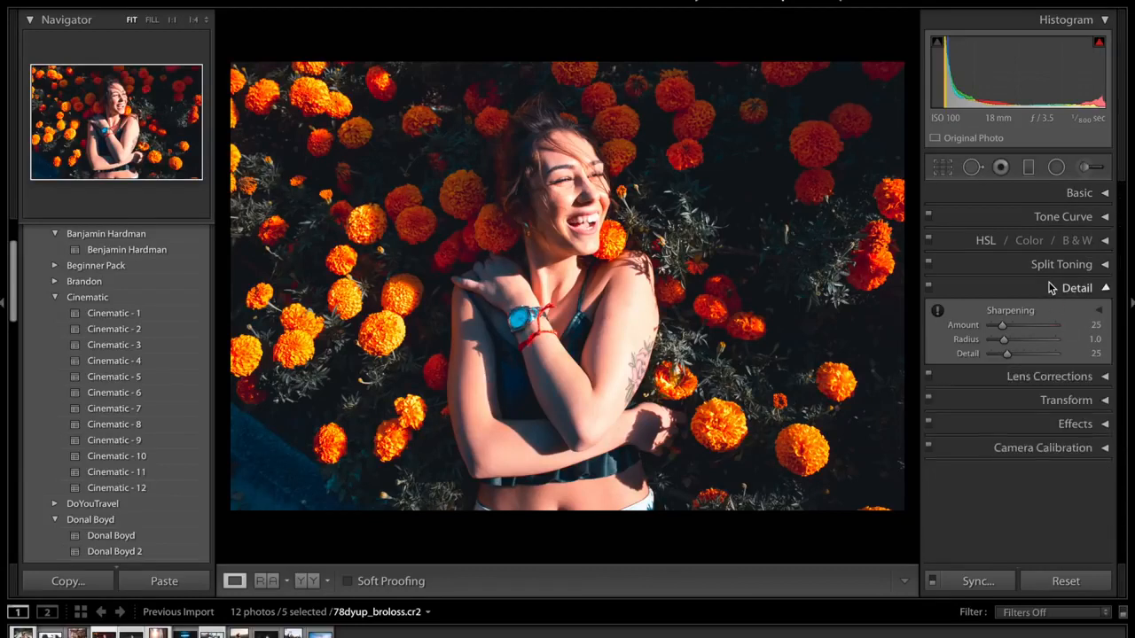
# - Brush an adjustment over the woman's dark hair with shadows at 96 and exposure at 0.44, and finish the mask
pyautogui.click(1083, 168)
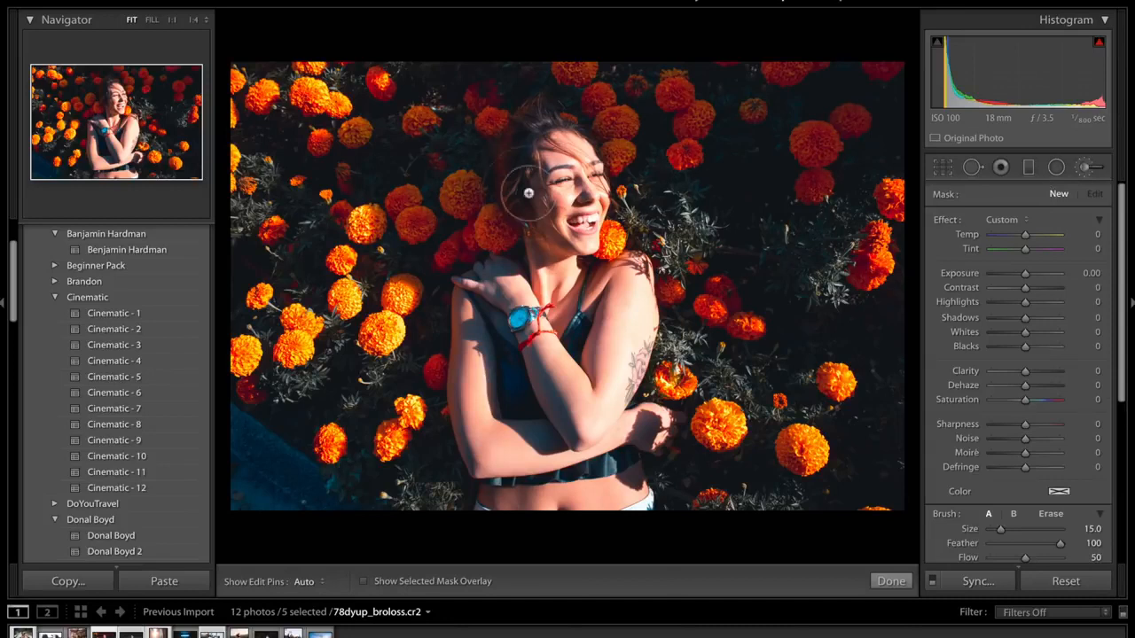
pyautogui.moveTo(518, 137)
pyautogui.mouseDown()
pyautogui.moveTo(516, 184)
pyautogui.moveTo(509, 136)
pyautogui.moveTo(540, 129)
pyautogui.mouseUp()
pyautogui.moveTo(1037, 318); pyautogui.dragTo(1057, 317)
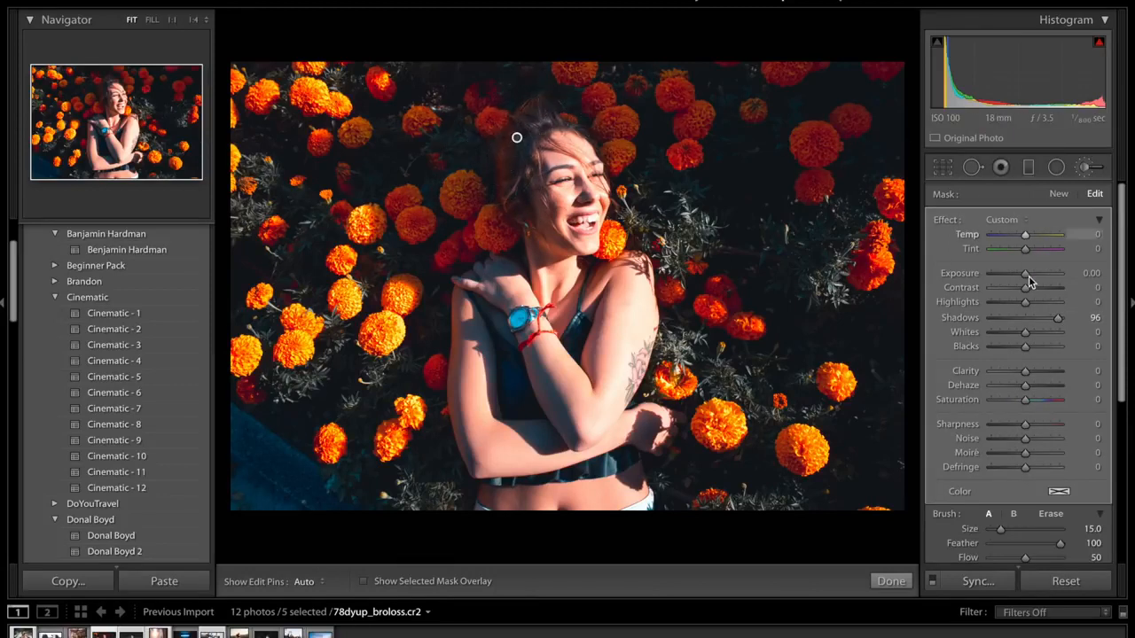
pyautogui.moveTo(1027, 274)
pyautogui.mouseDown()
pyautogui.moveTo(1041, 274)
pyautogui.moveTo(1029, 274)
pyautogui.mouseUp()
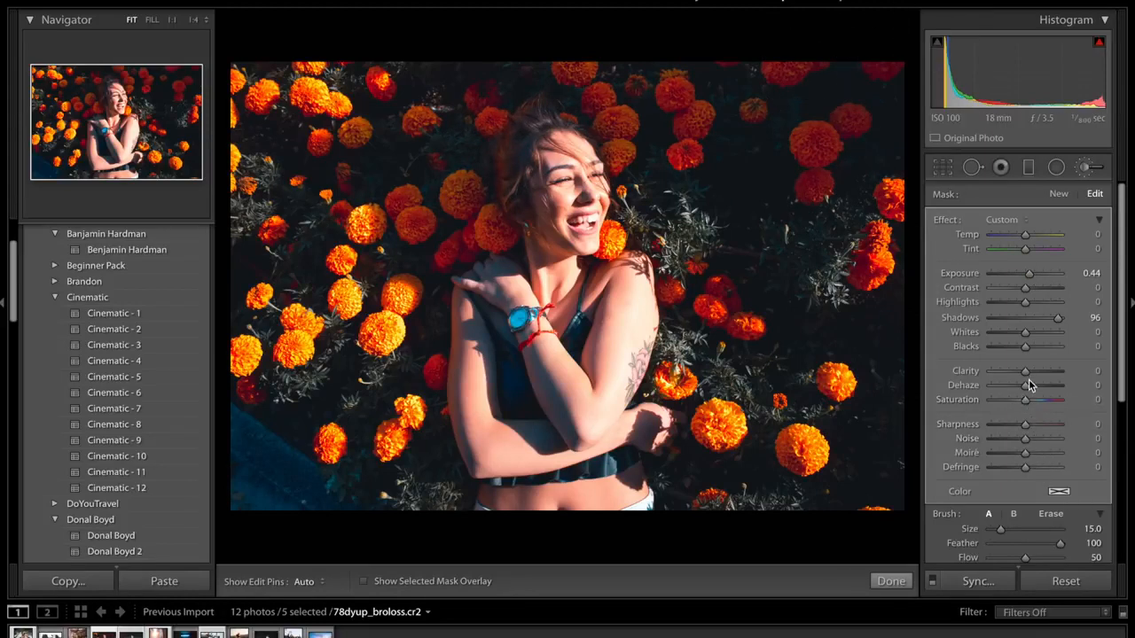
pyautogui.click(890, 581)
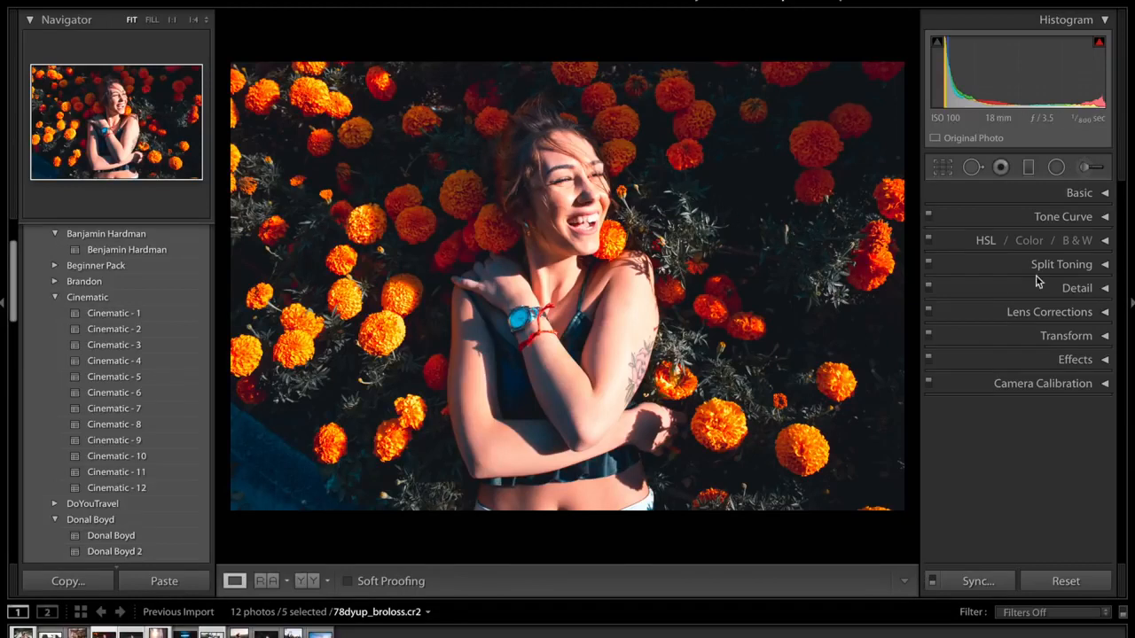
# - Set the clarity to +34 in the basic adjustments and collapse them again
pyautogui.click(1073, 192)
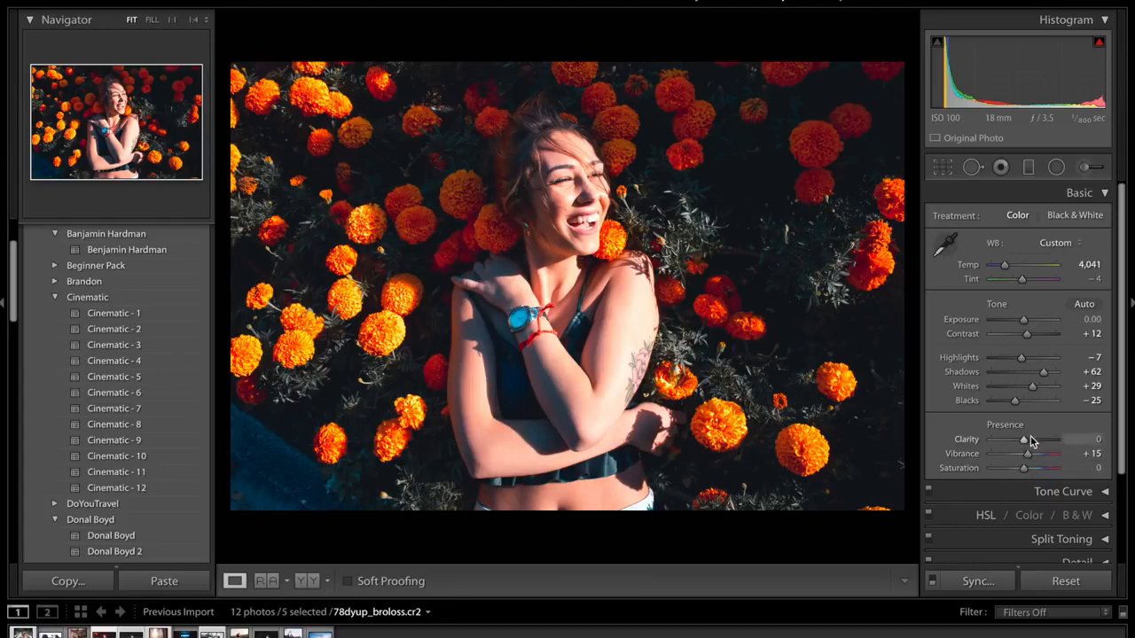
pyautogui.moveTo(1025, 440); pyautogui.dragTo(1031, 442)
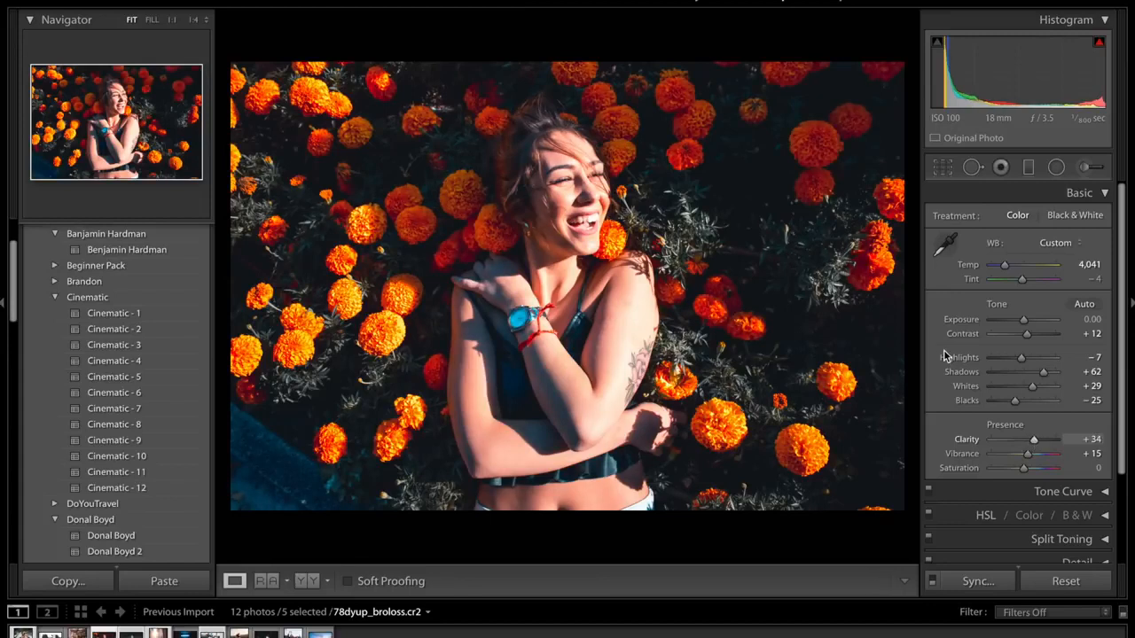
pyautogui.click(1044, 192)
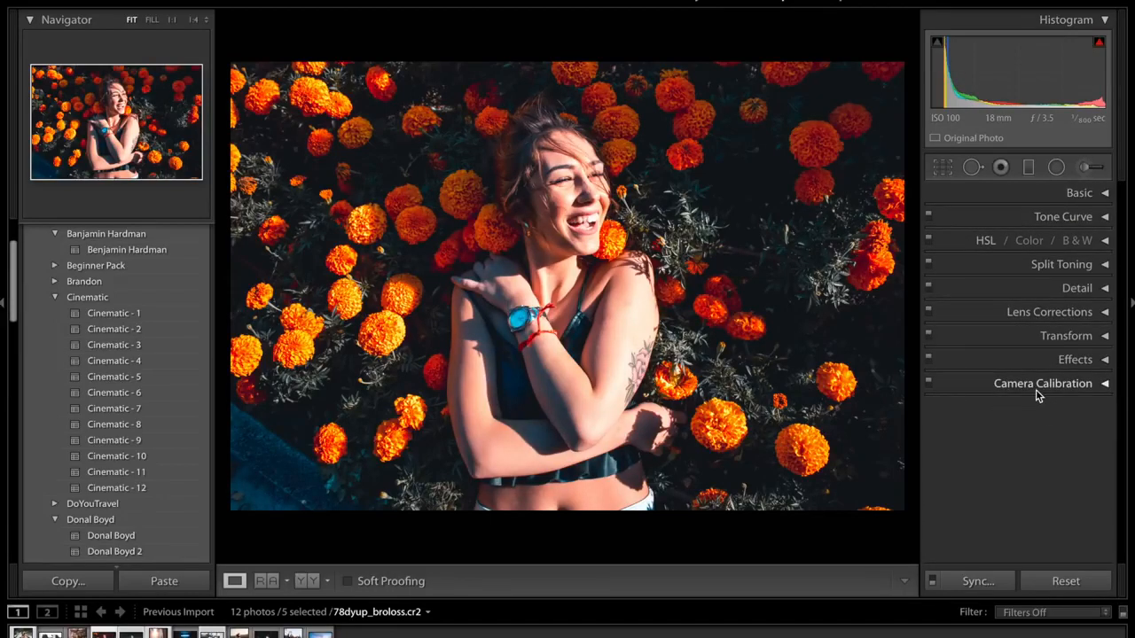
# - Expand the split toning settings for review, and raise the black point of the RGB tone curve slightly for more faded shadows
pyautogui.click(1047, 265)
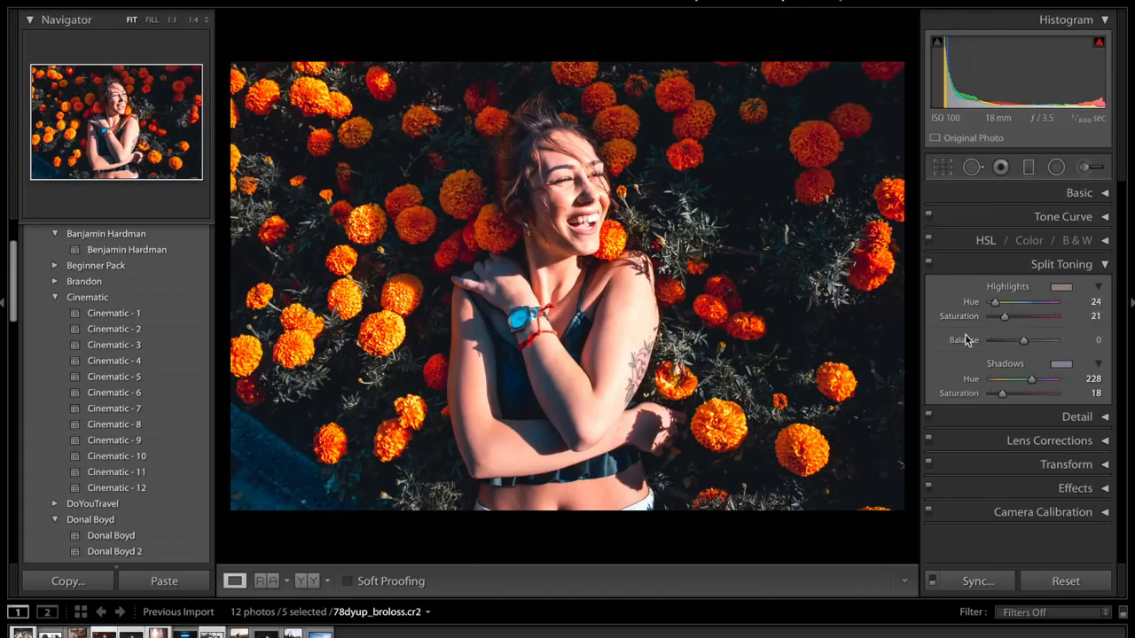
pyautogui.press('super')
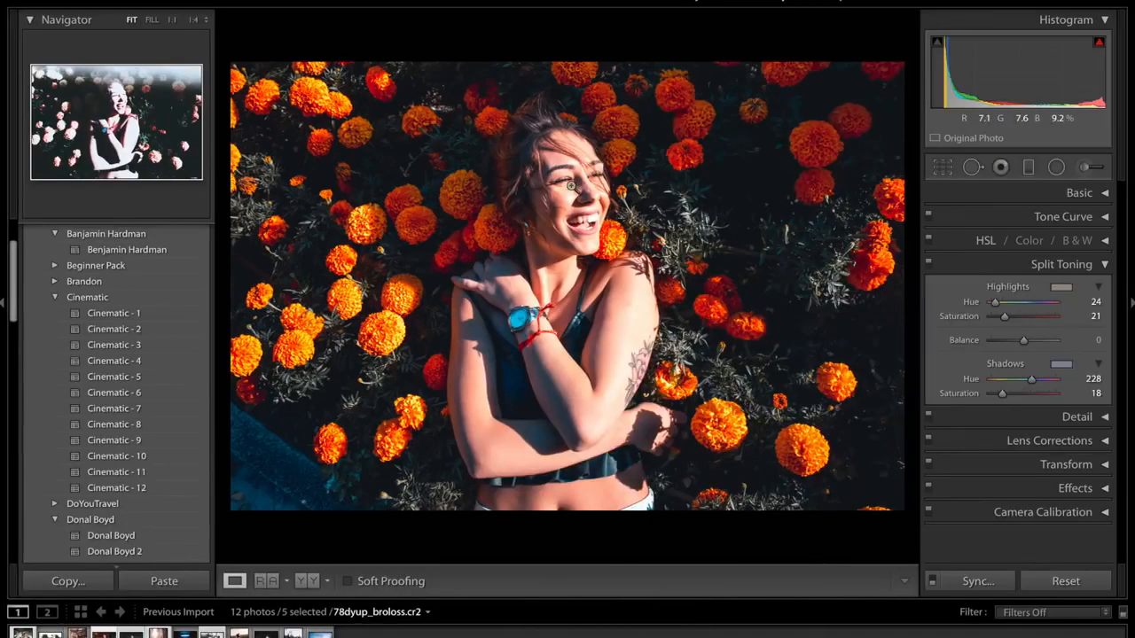
pyautogui.click(1075, 219)
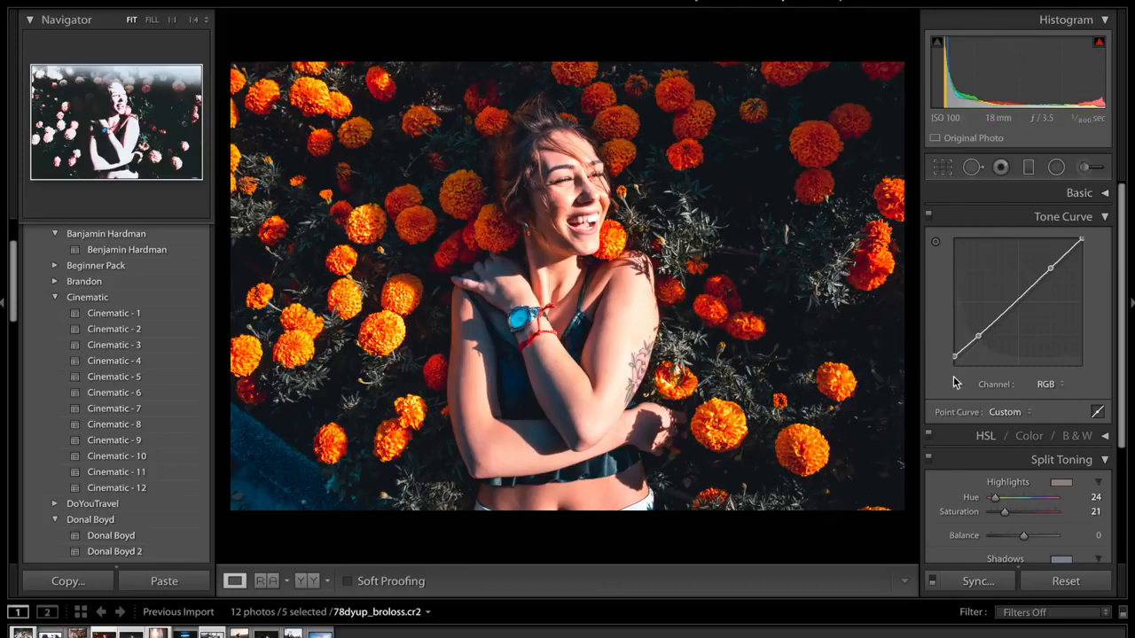
pyautogui.moveTo(954, 356)
pyautogui.mouseDown()
pyautogui.moveTo(945, 392)
pyautogui.moveTo(932, 389)
pyautogui.moveTo(968, 349)
pyautogui.moveTo(955, 355)
pyautogui.mouseUp()
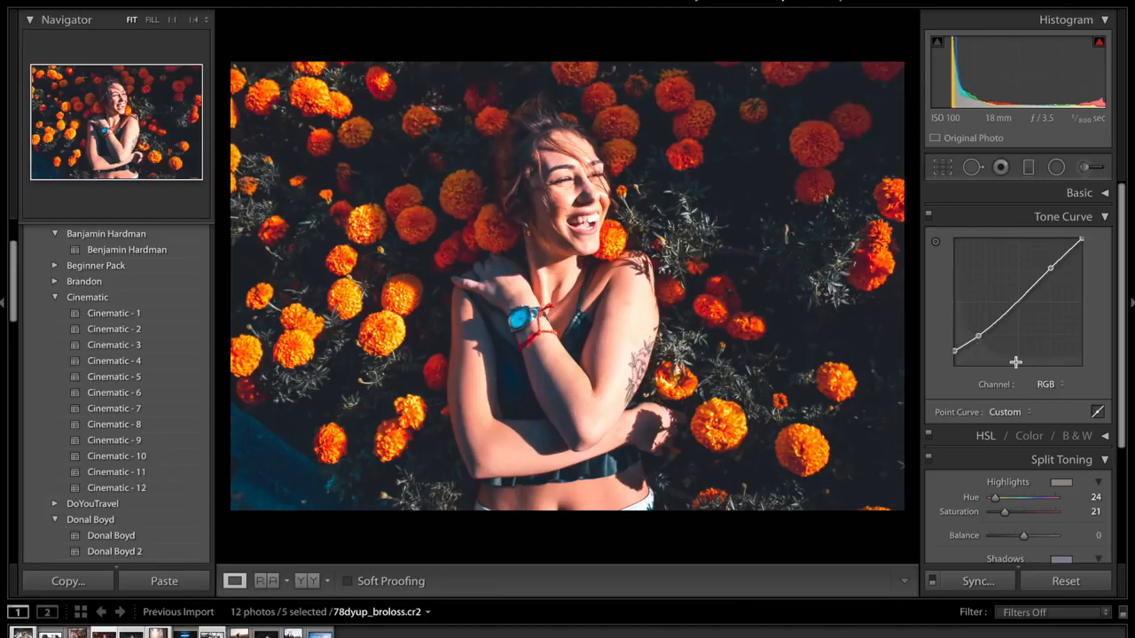
pyautogui.click(1002, 217)
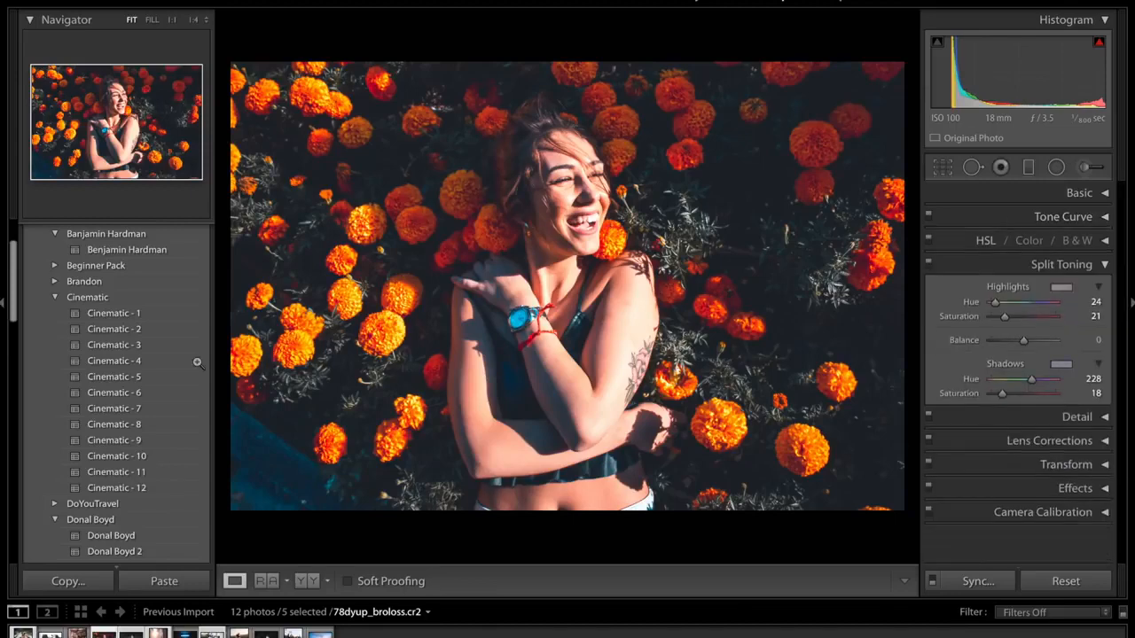
# - Compare the finished portrait with its unedited version
pyautogui.press('\\')
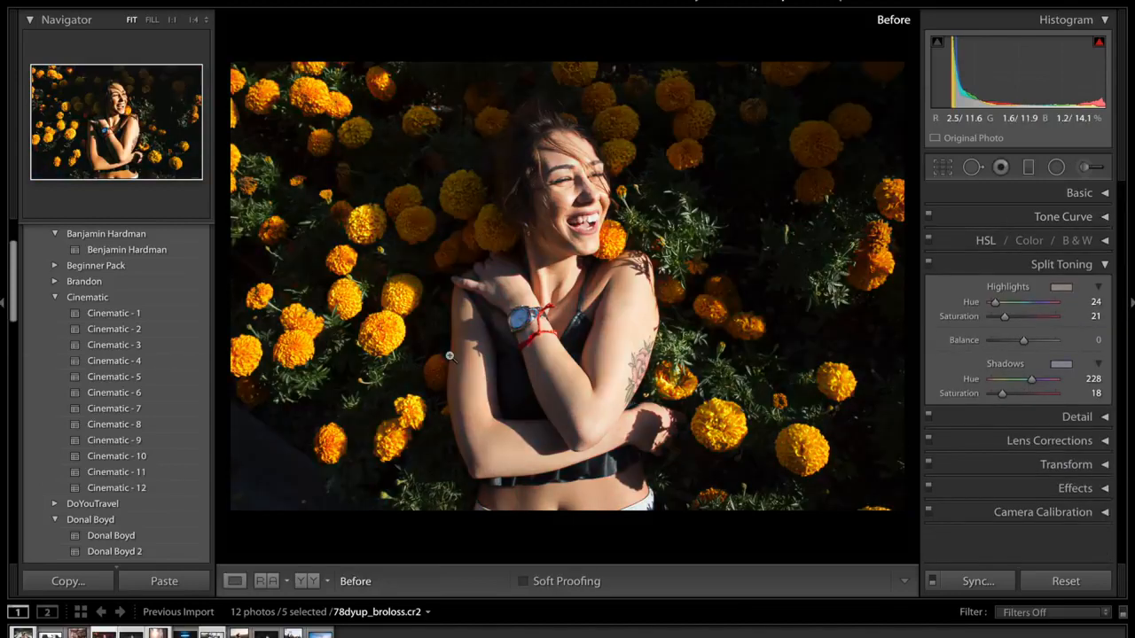
pyautogui.press('\\')
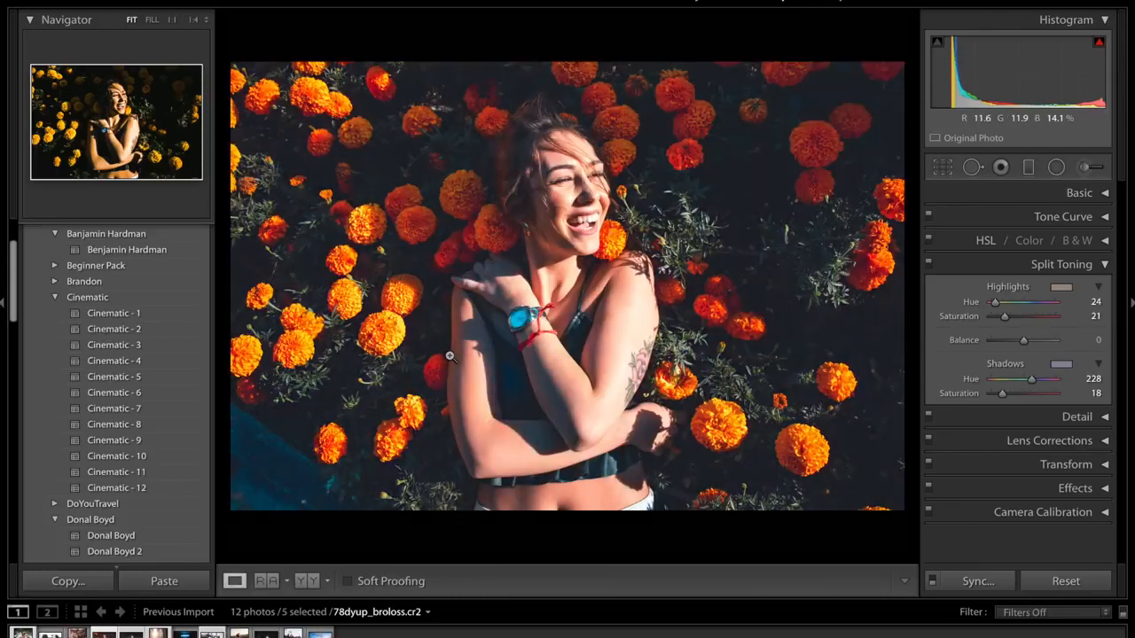